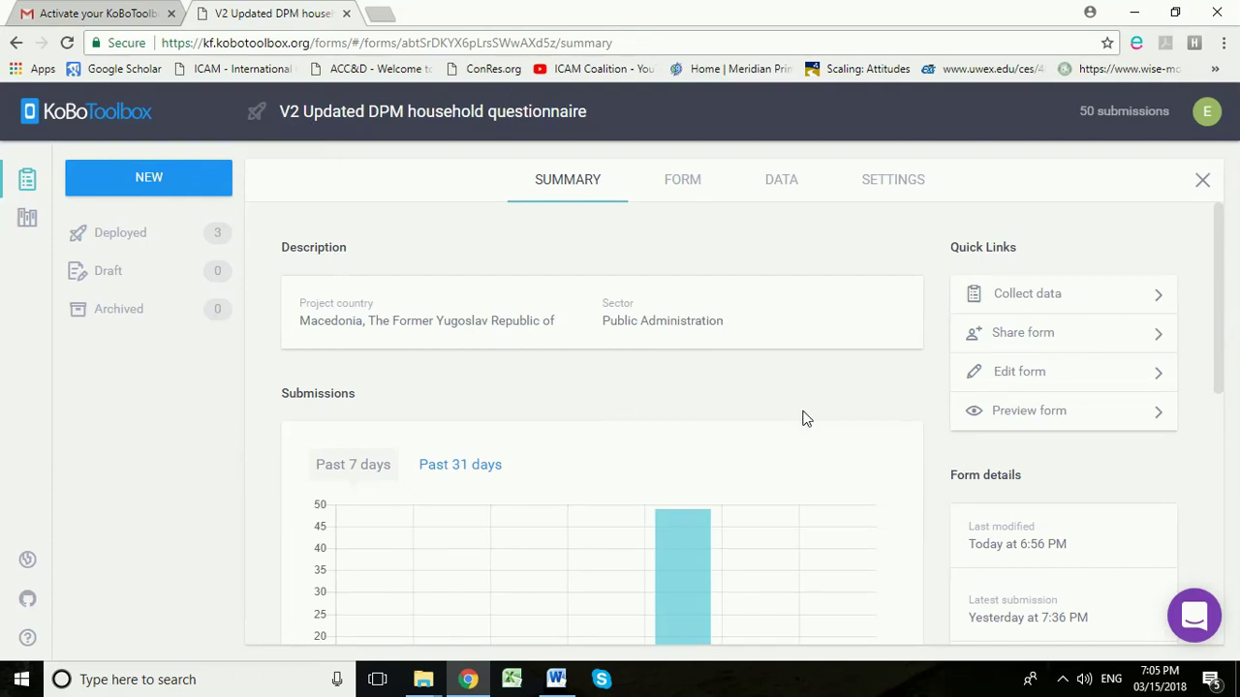
# - Show the Form page with current version v3, 37 questions and the data-collection options
pyautogui.click(676, 193)
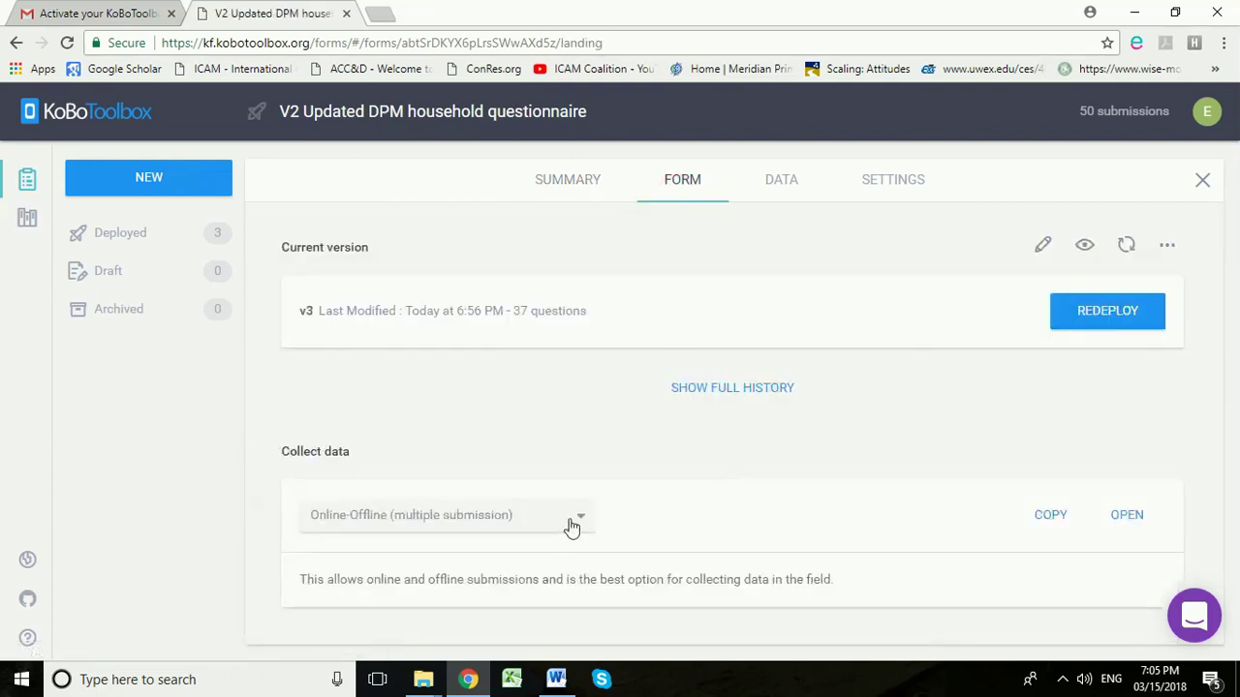
# - Scroll through the Reports charts for each question, then switch to the submissions data table
pyautogui.click(782, 189)
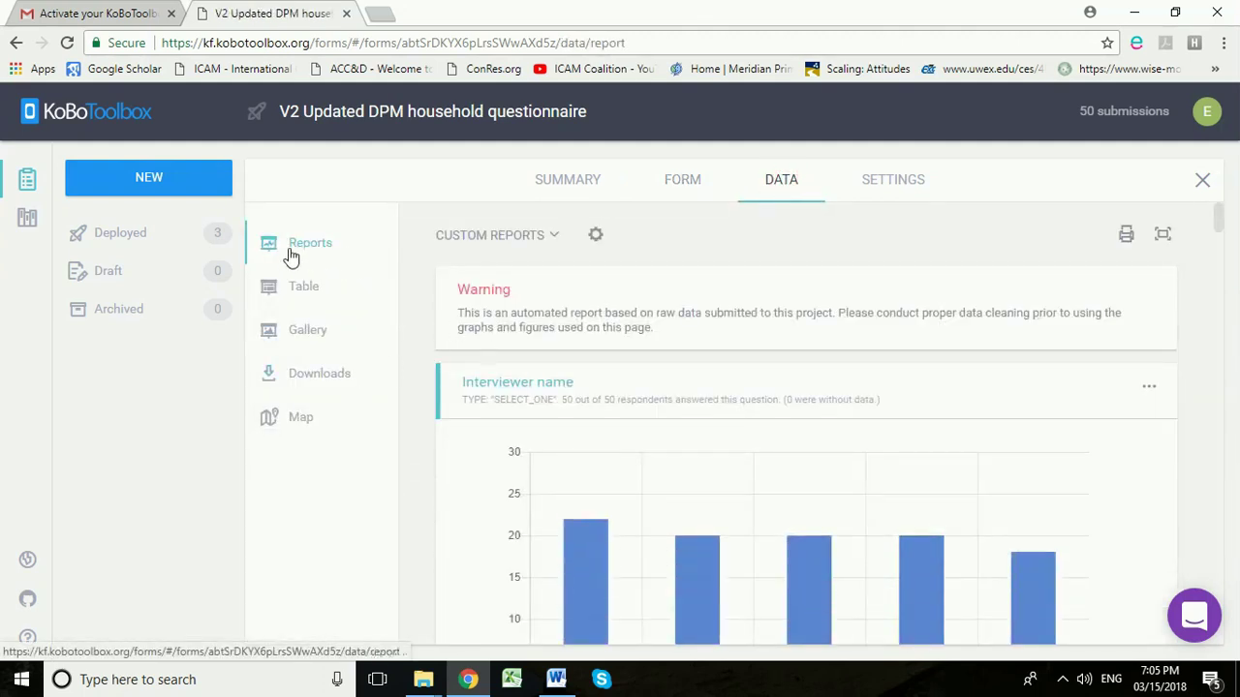
pyautogui.scroll(-2, 592, 364)
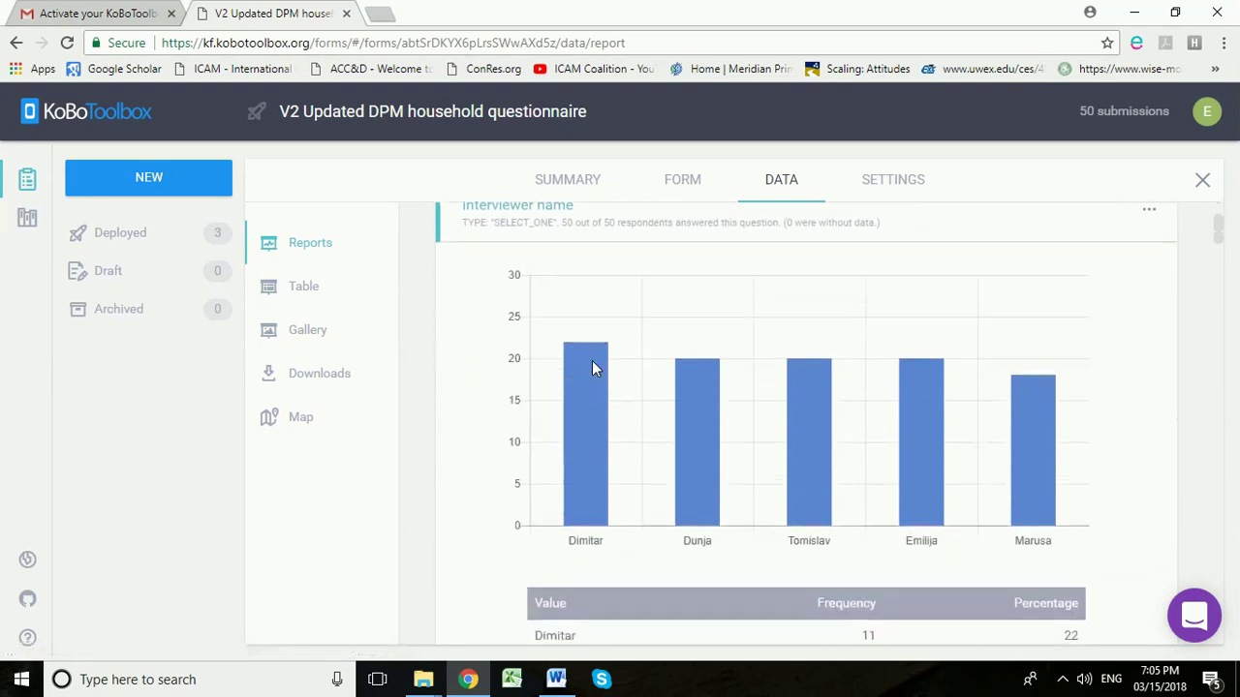
pyautogui.scroll(-5, 592, 360)
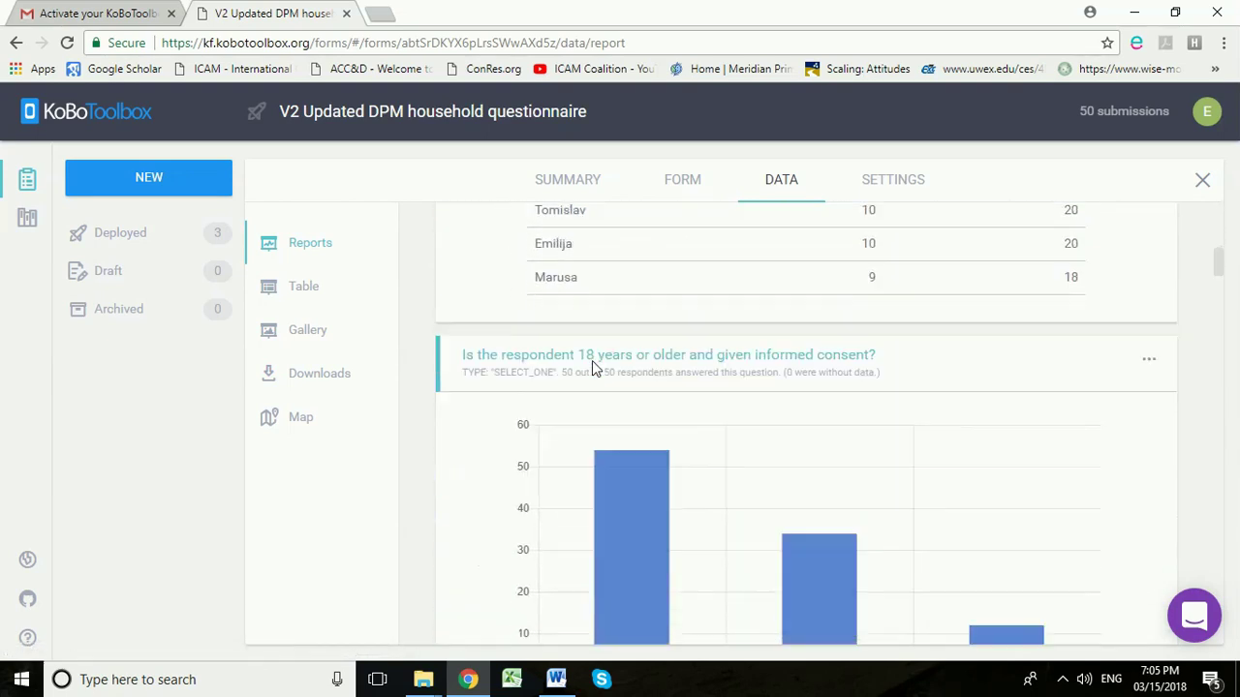
pyautogui.scroll(-7, 592, 366)
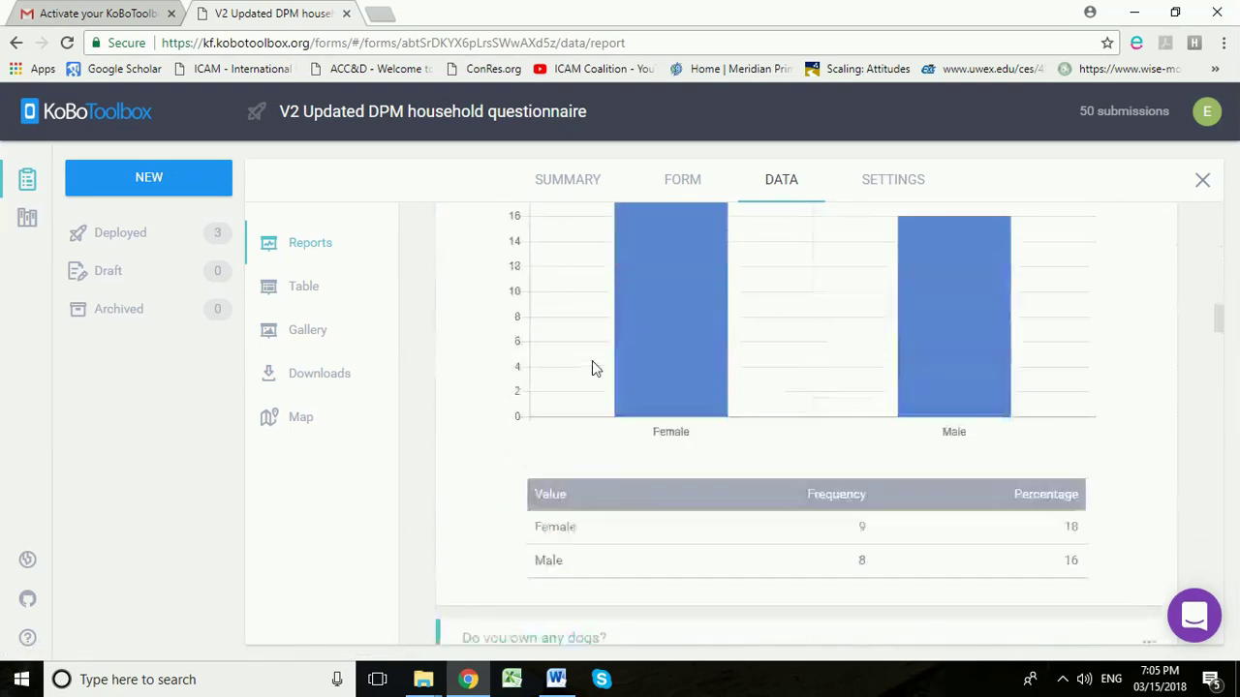
pyautogui.scroll(-8, 593, 368)
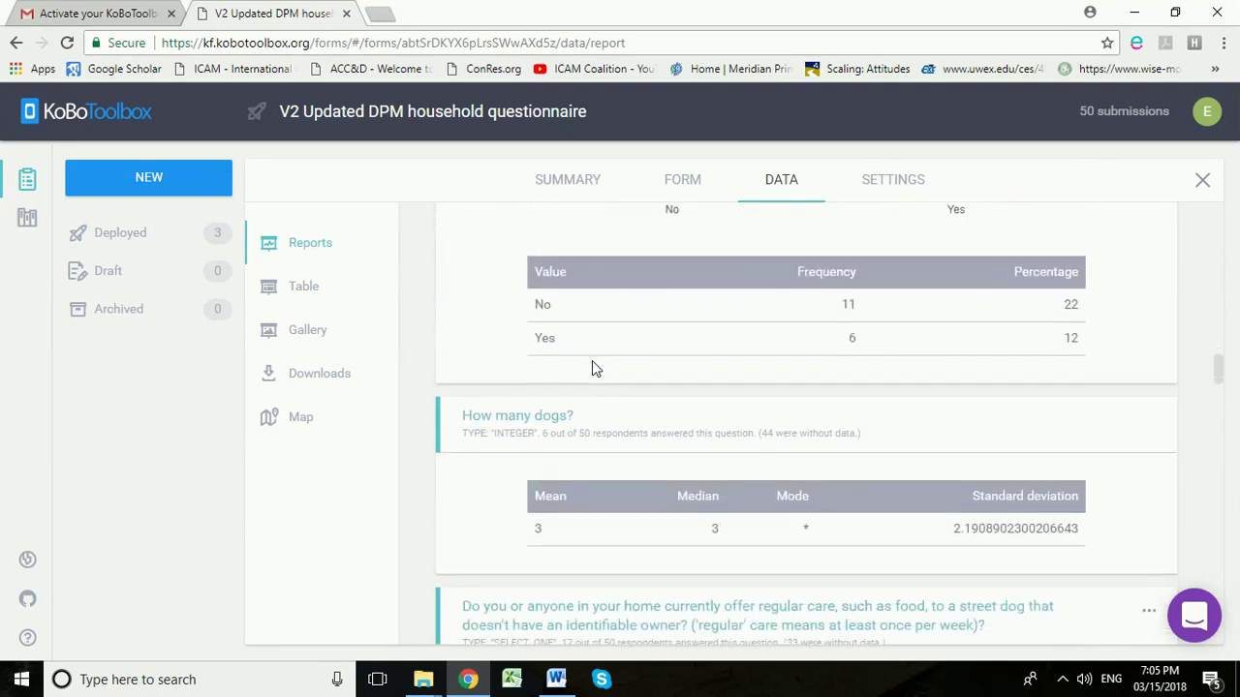
pyautogui.scroll(-2, 594, 368)
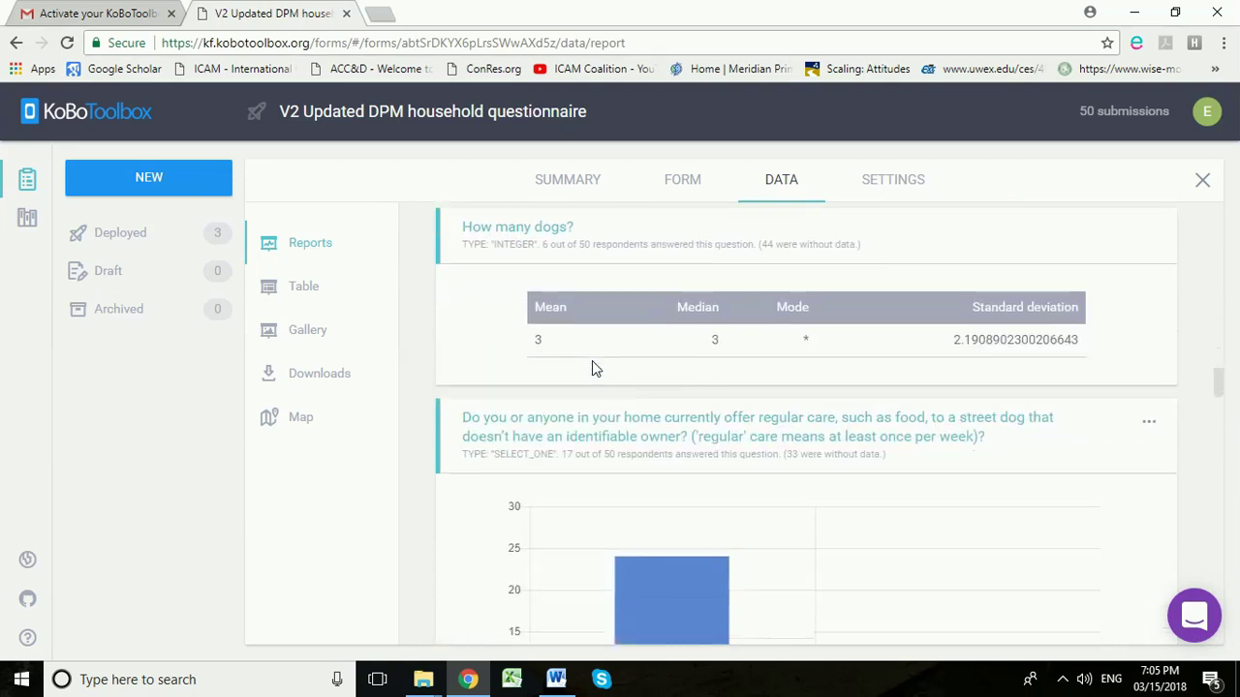
pyautogui.scroll(-10, 594, 368)
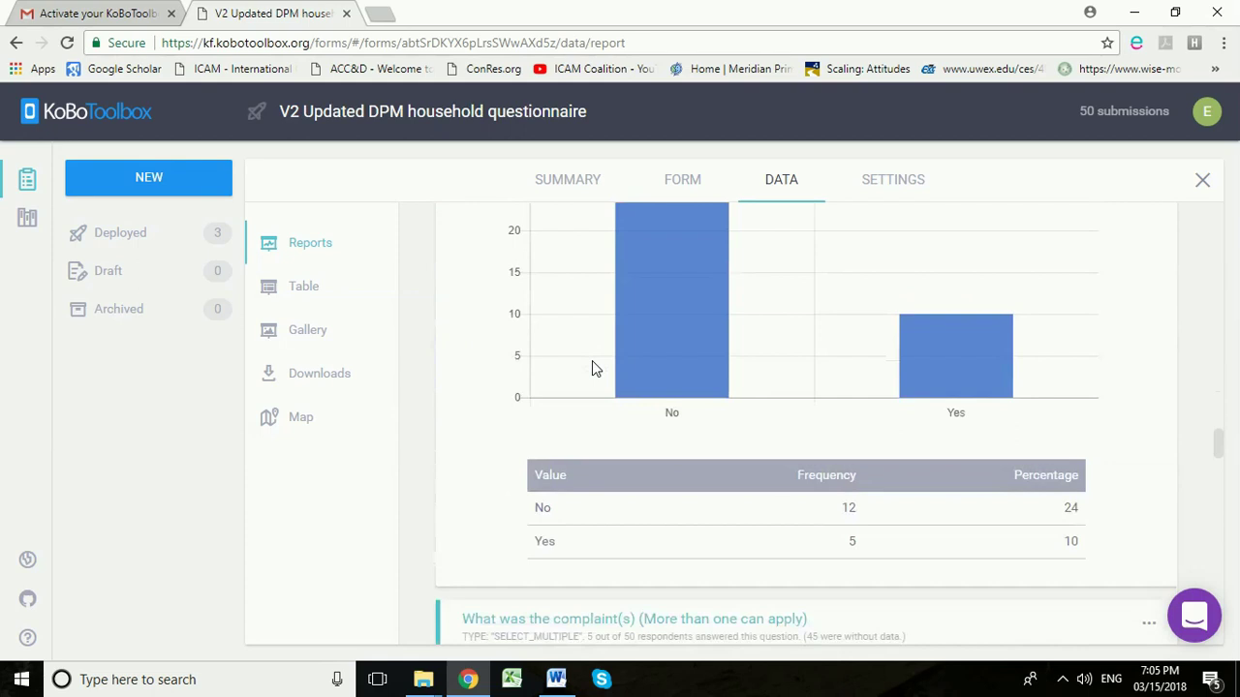
pyautogui.scroll(2, 592, 365)
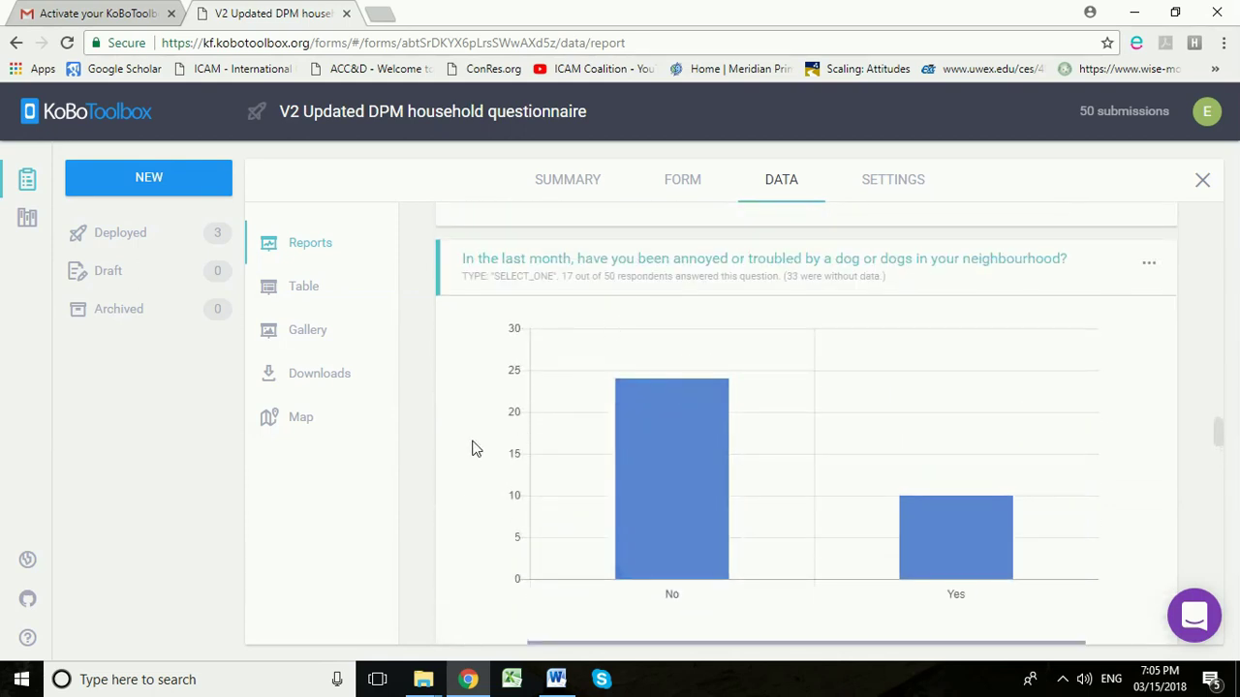
pyautogui.scroll(-7, 474, 447)
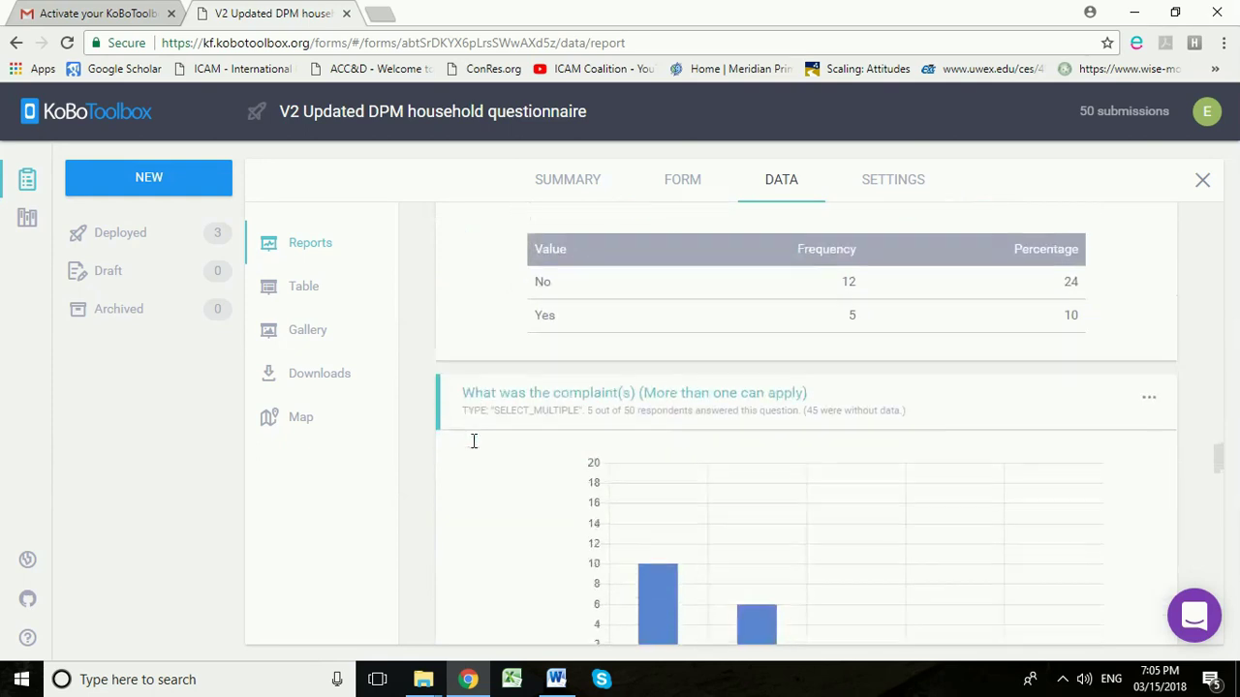
pyautogui.scroll(-6, 475, 448)
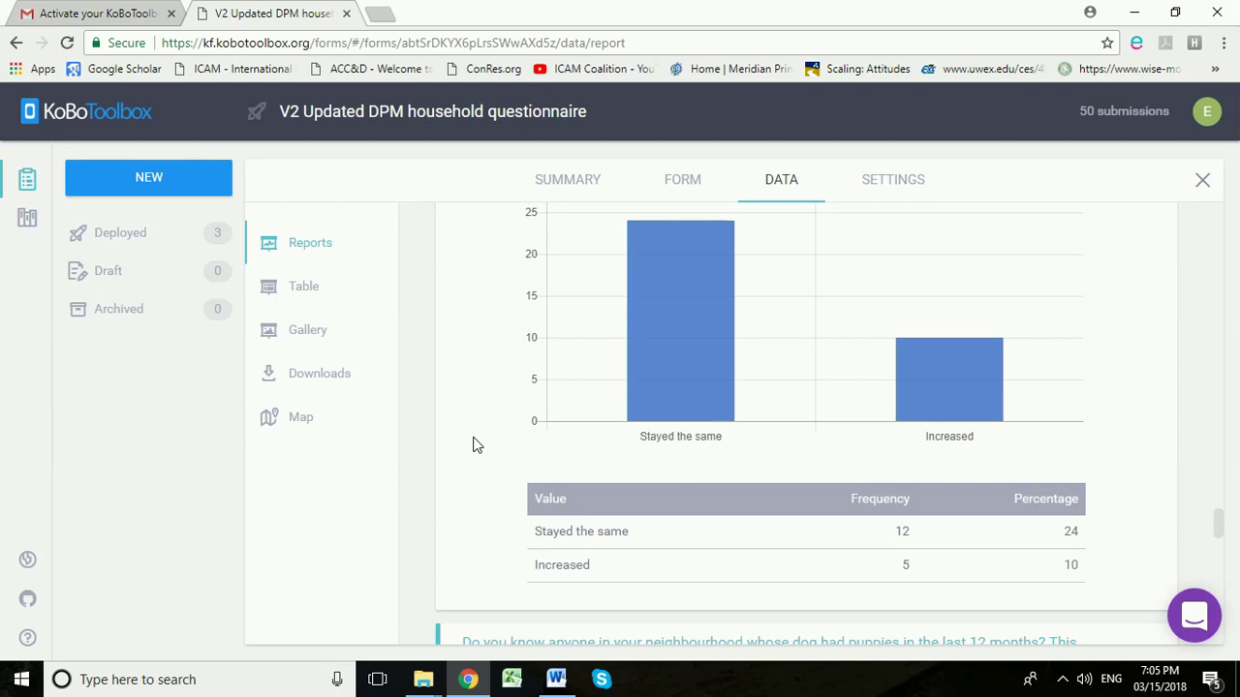
pyautogui.scroll(-1, 475, 446)
pyautogui.scroll(-6, 475, 444)
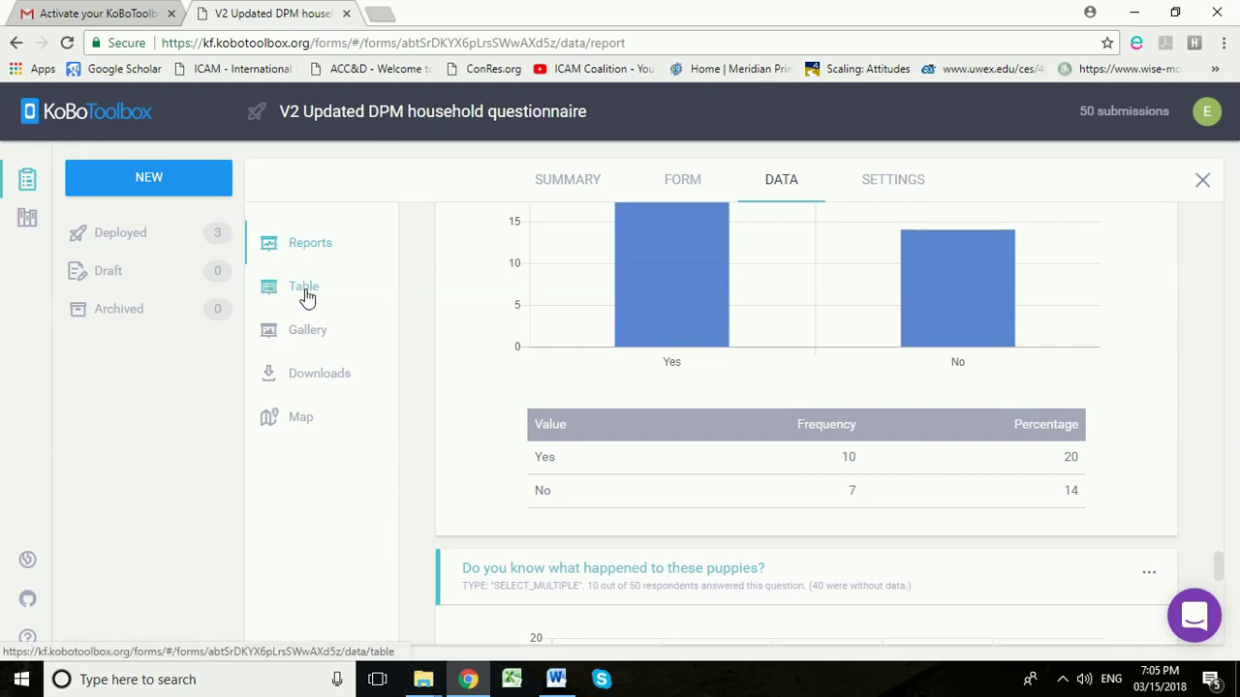
pyautogui.click(304, 291)
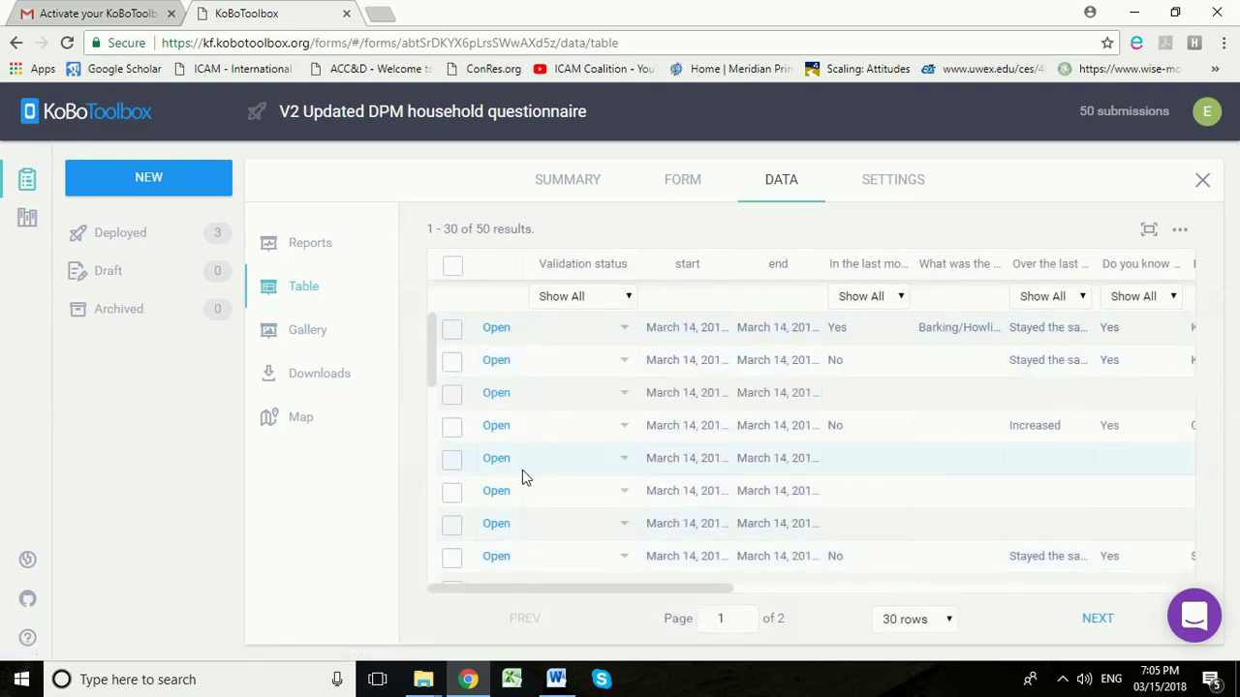
# - Open the first of the 50 submissions and scroll through its question responses
pyautogui.scroll(-2, 519, 465)
pyautogui.scroll(-3, 520, 467)
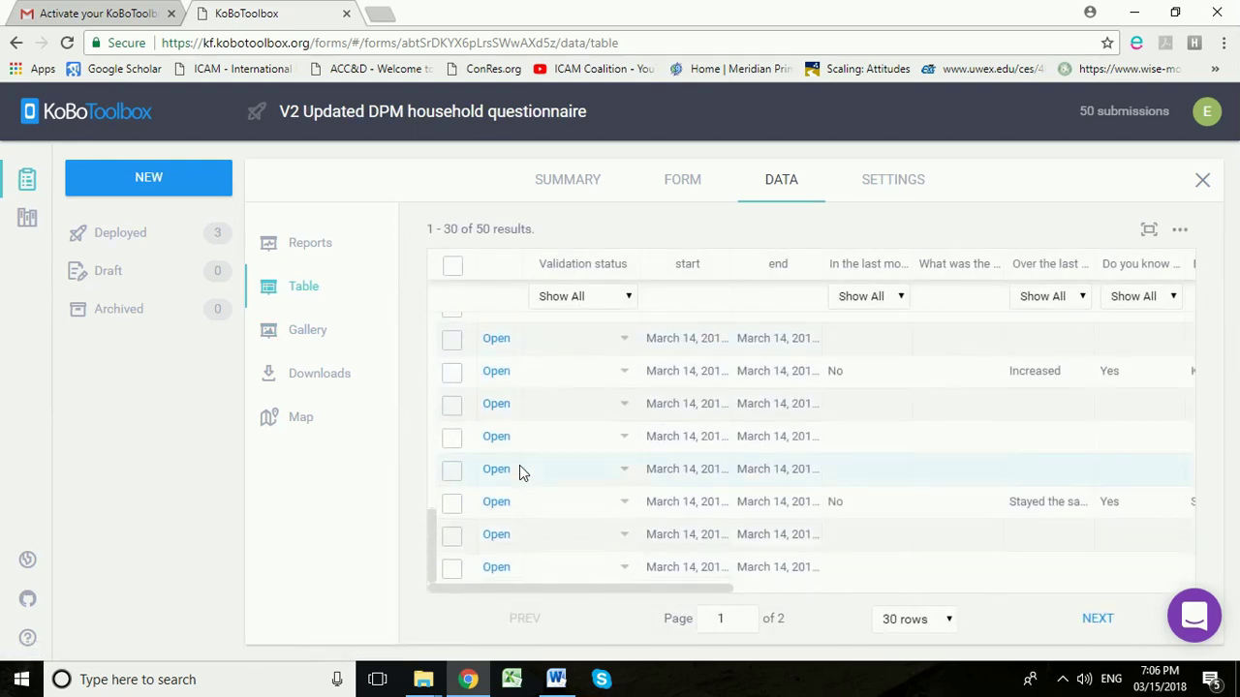
pyautogui.scroll(5, 519, 471)
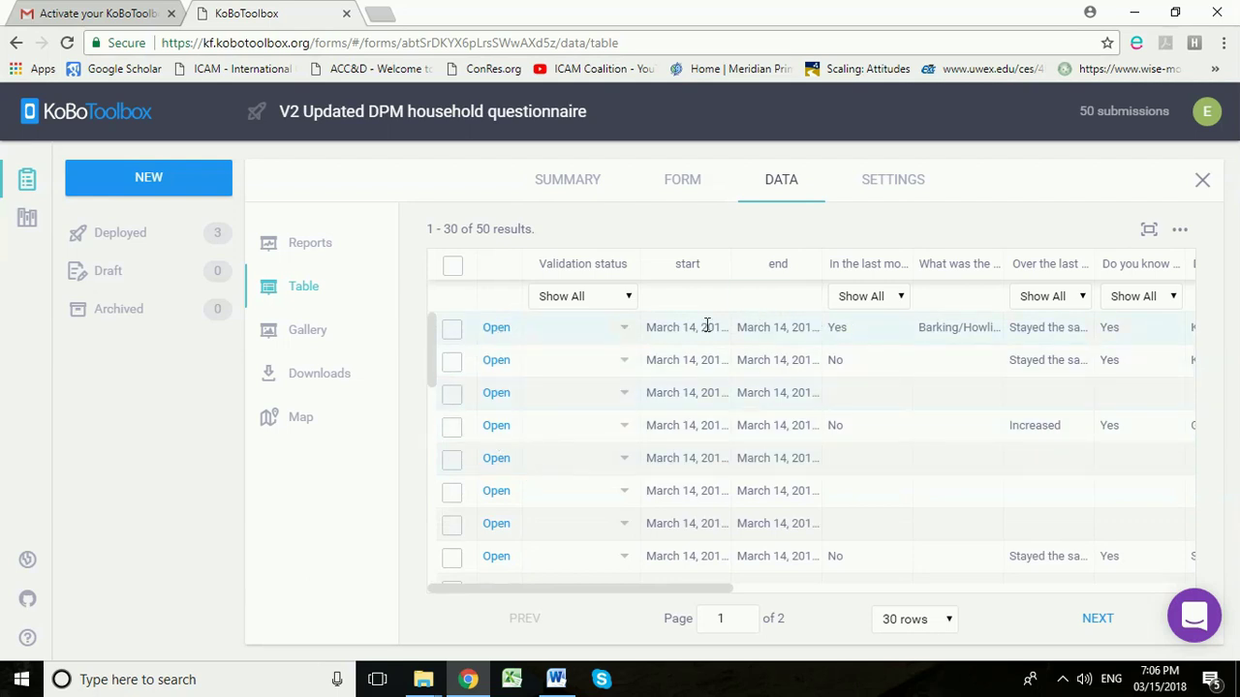
pyautogui.click(496, 329)
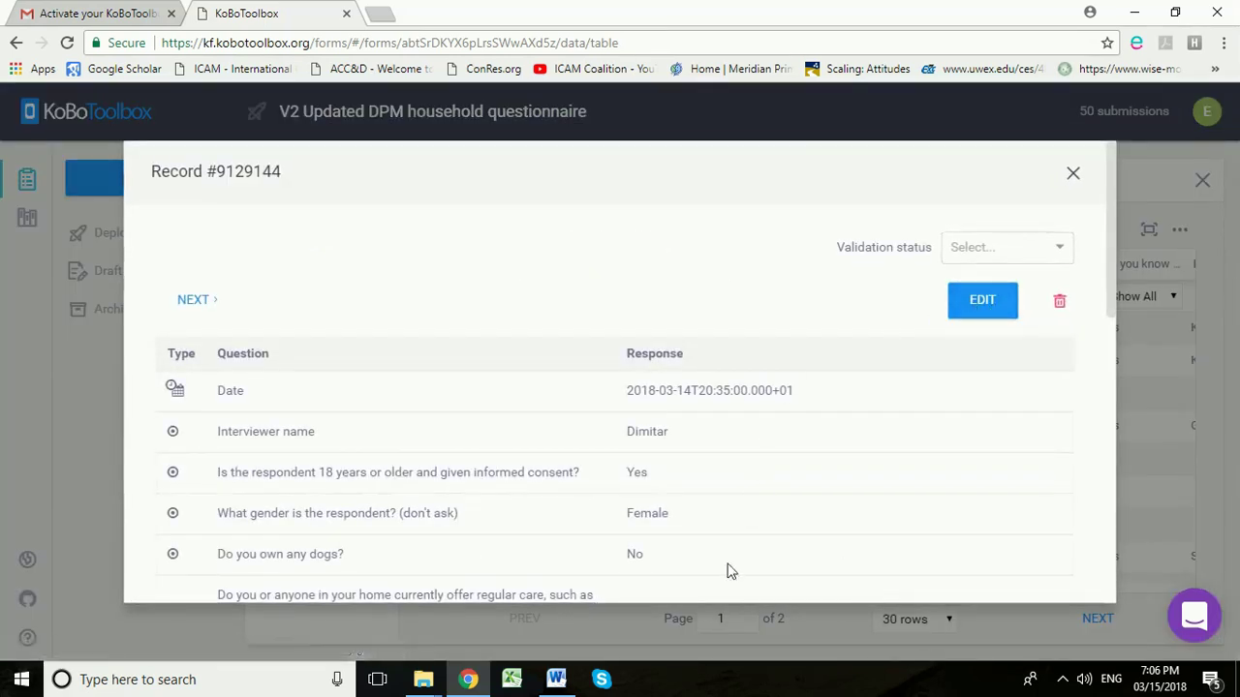
pyautogui.scroll(-2, 708, 499)
pyautogui.scroll(2, 708, 497)
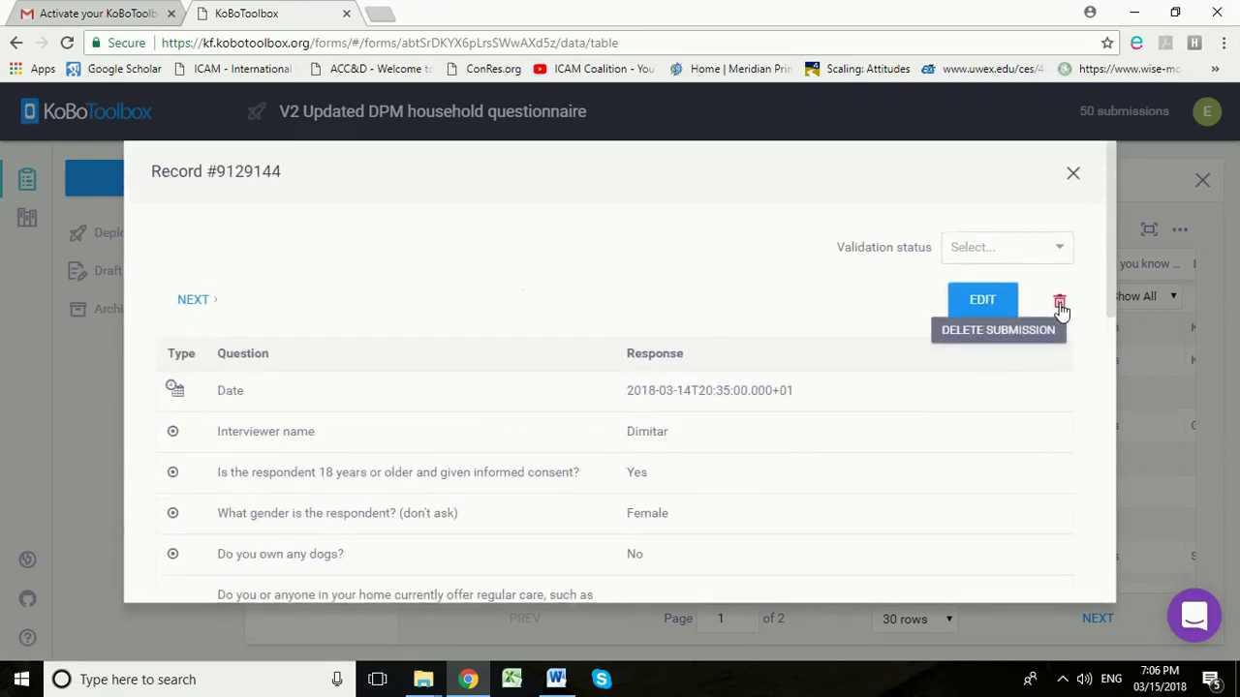
# - Close the record and pick XLS (legacy) as the export type on the Downloads page
pyautogui.click(1073, 175)
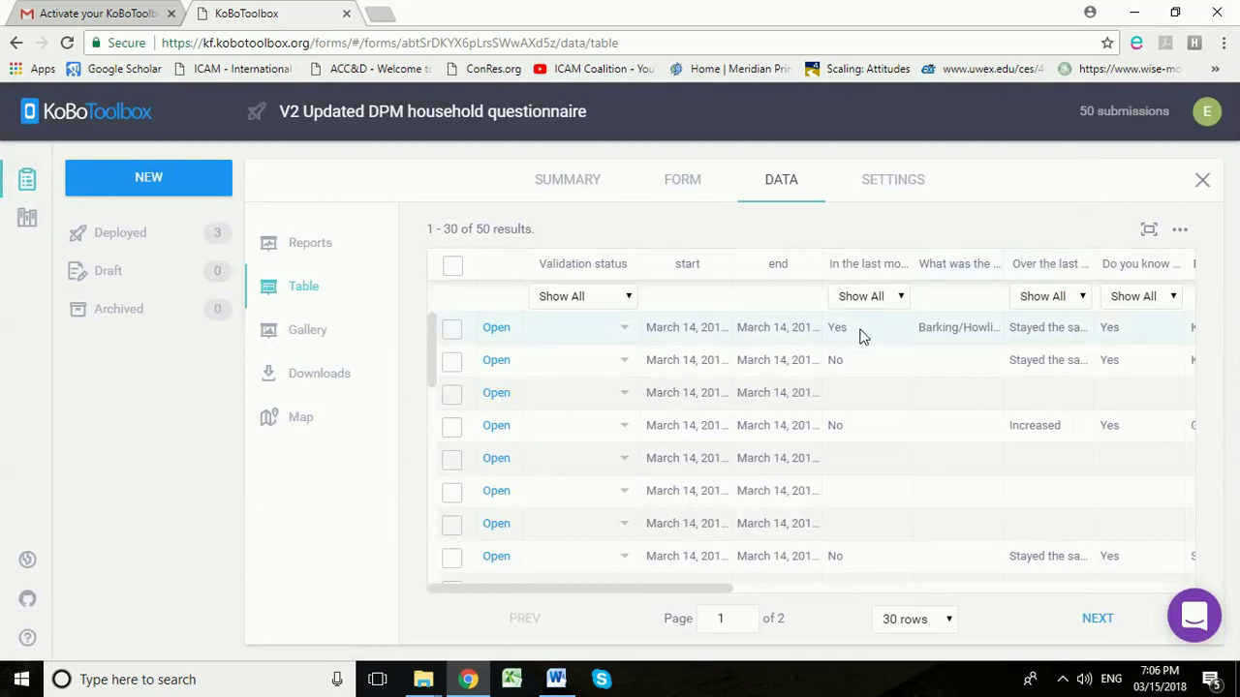
pyautogui.click(323, 375)
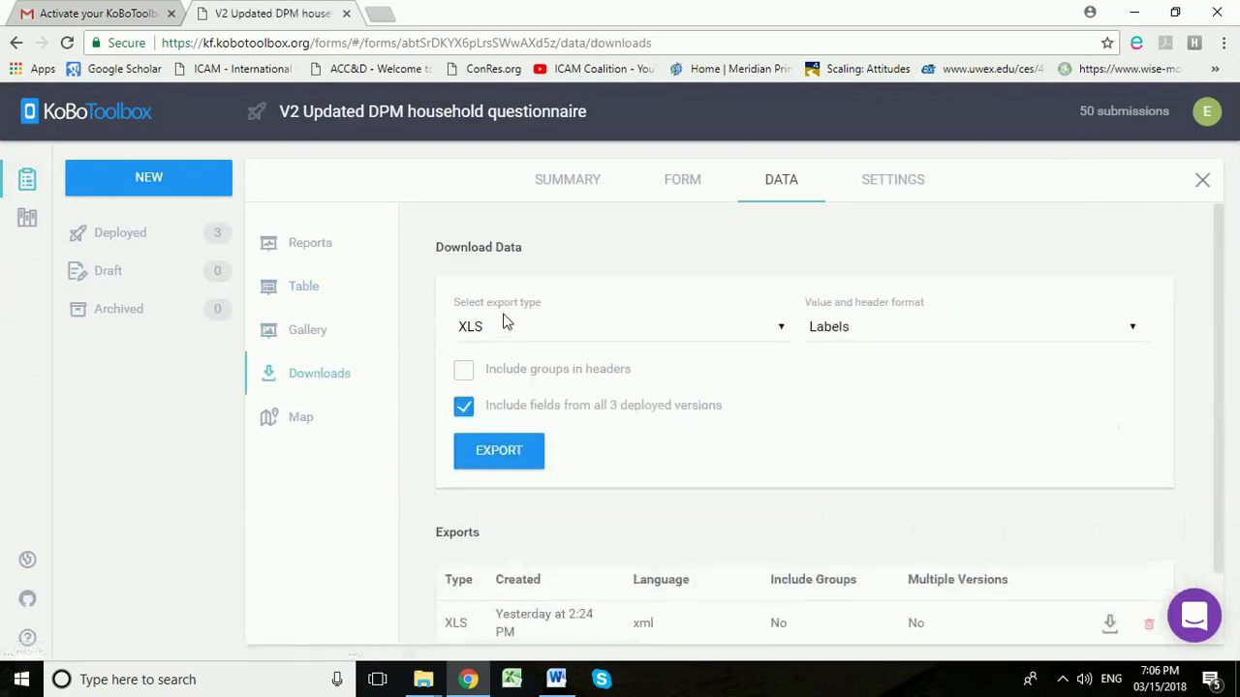
pyautogui.click(783, 330)
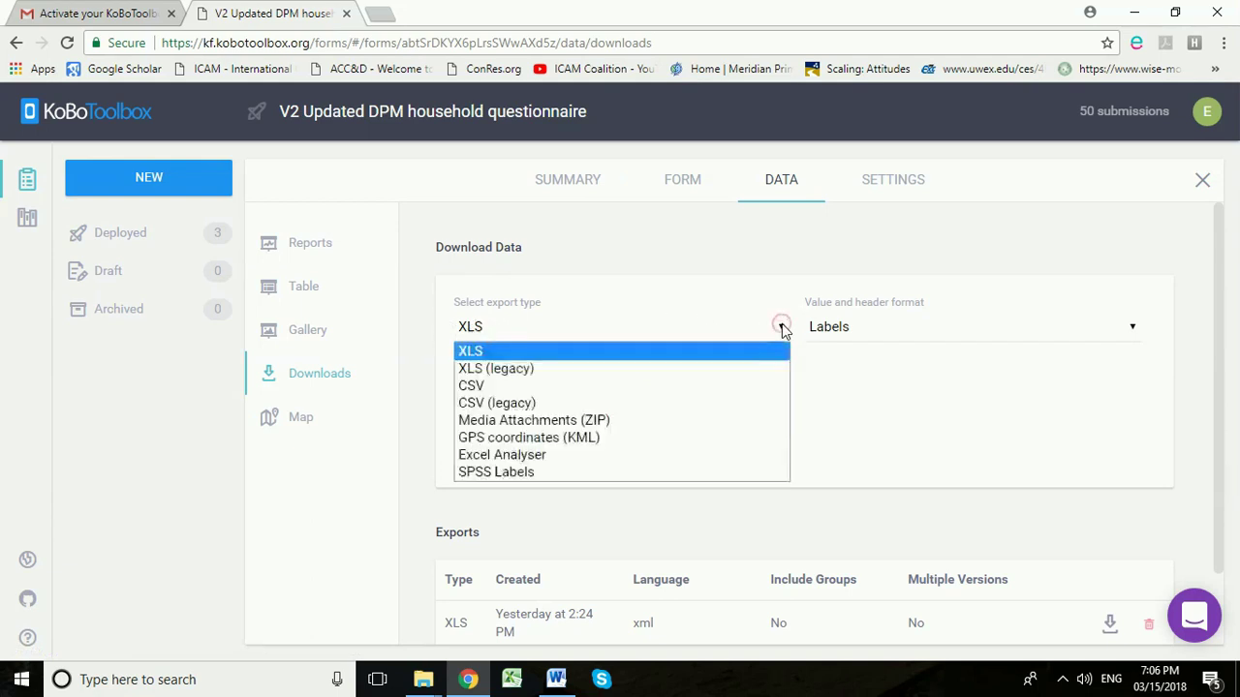
pyautogui.click(509, 373)
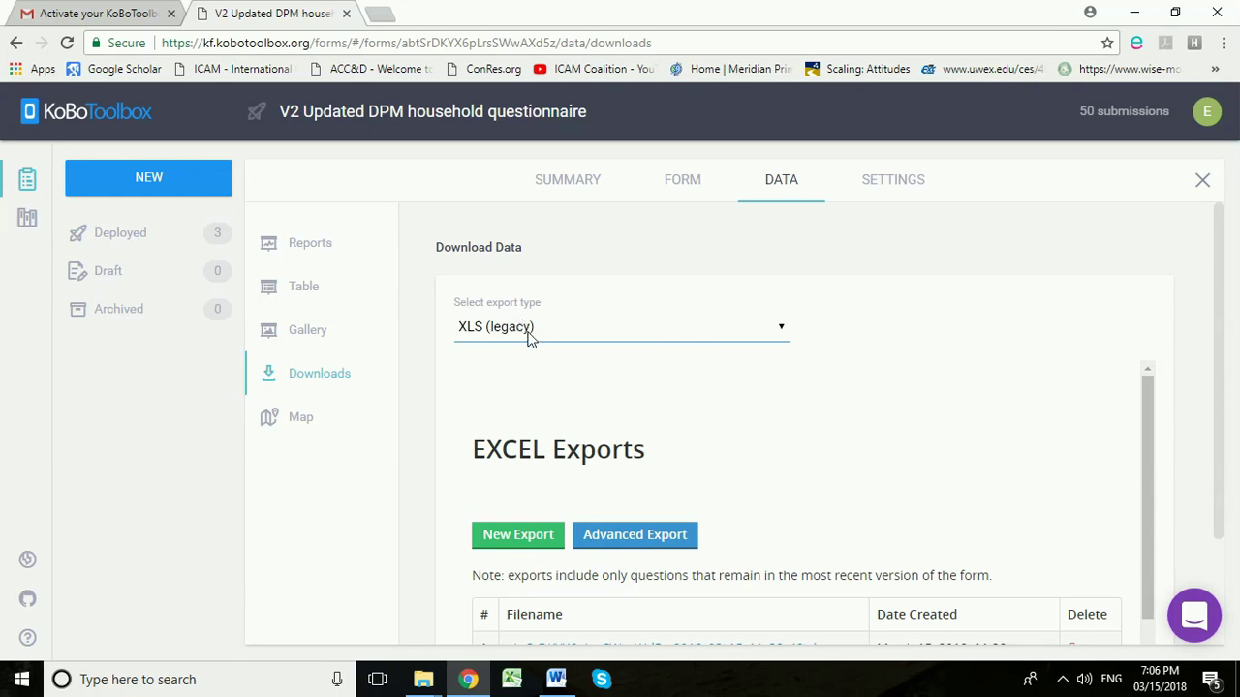
# - Create an Advanced Export with the . (Dot) group delimiter and download the newest xlsx file
pyautogui.click(644, 538)
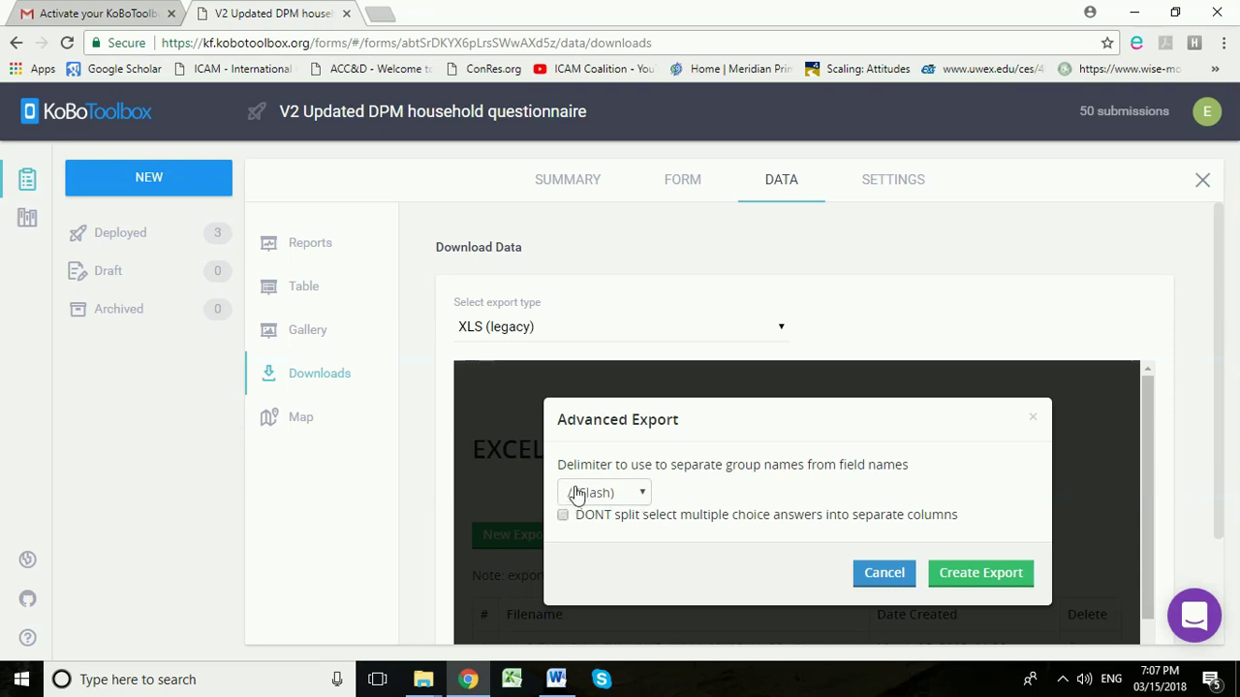
pyautogui.click(642, 493)
pyautogui.click(591, 516)
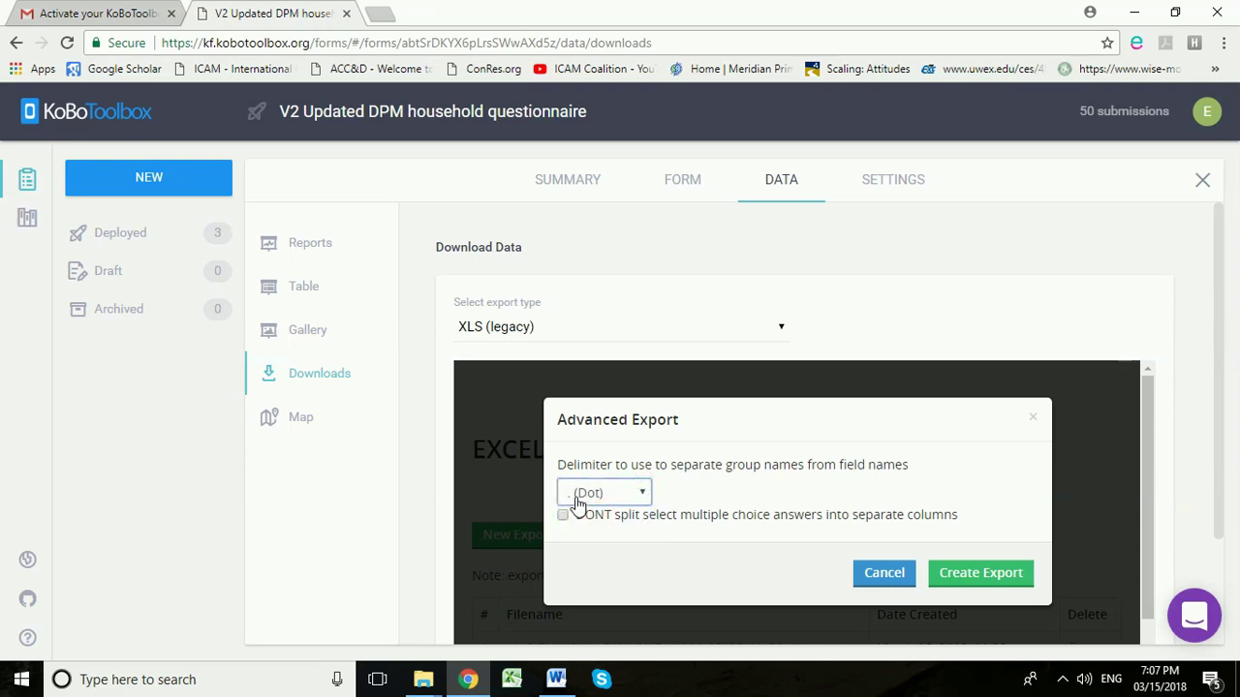
pyautogui.click(979, 581)
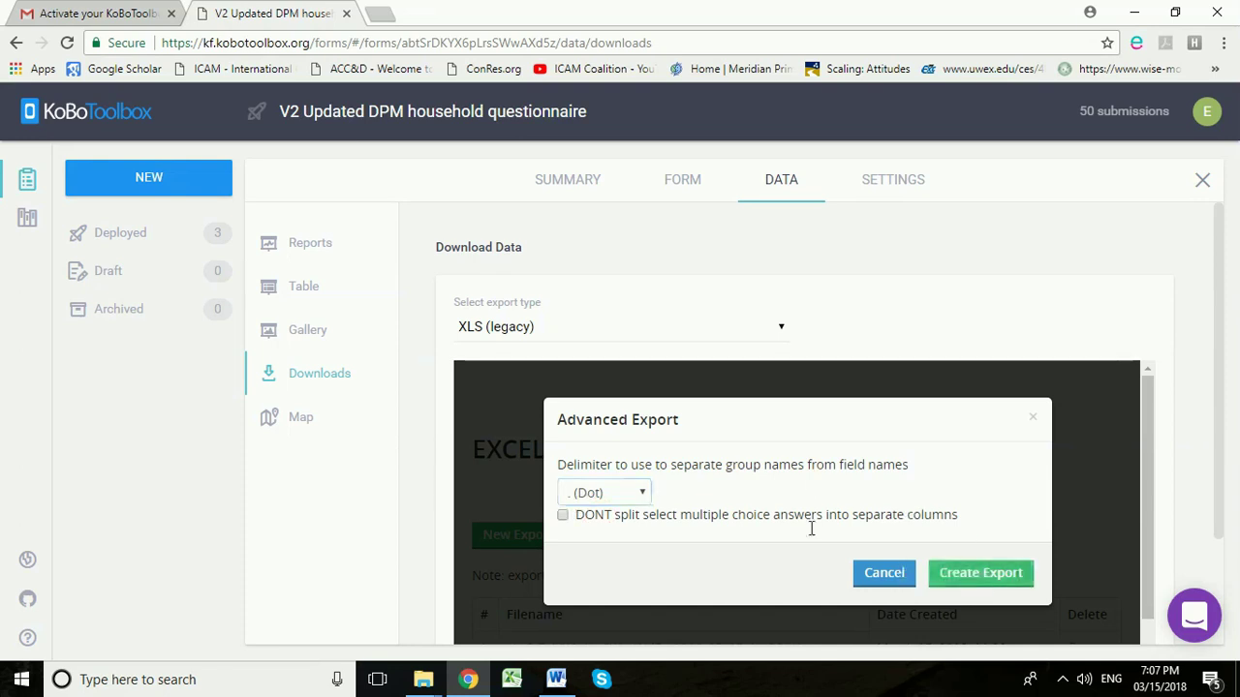
pyautogui.click(1012, 576)
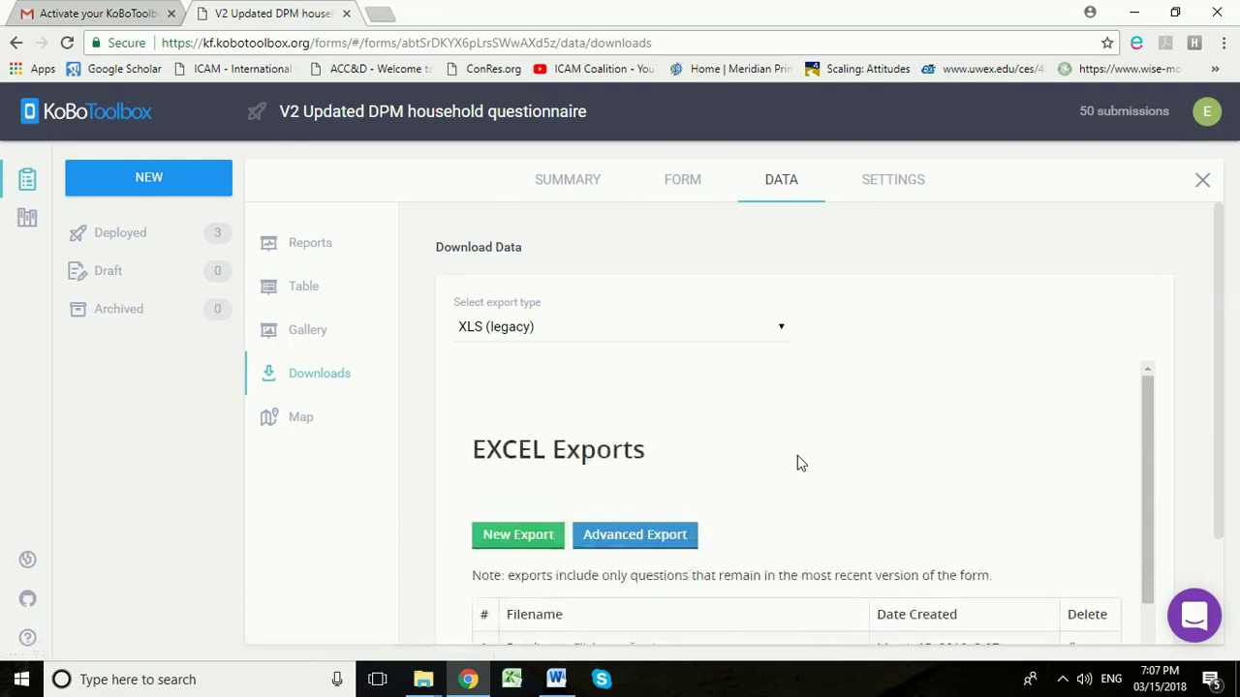
pyautogui.scroll(-1, 797, 455)
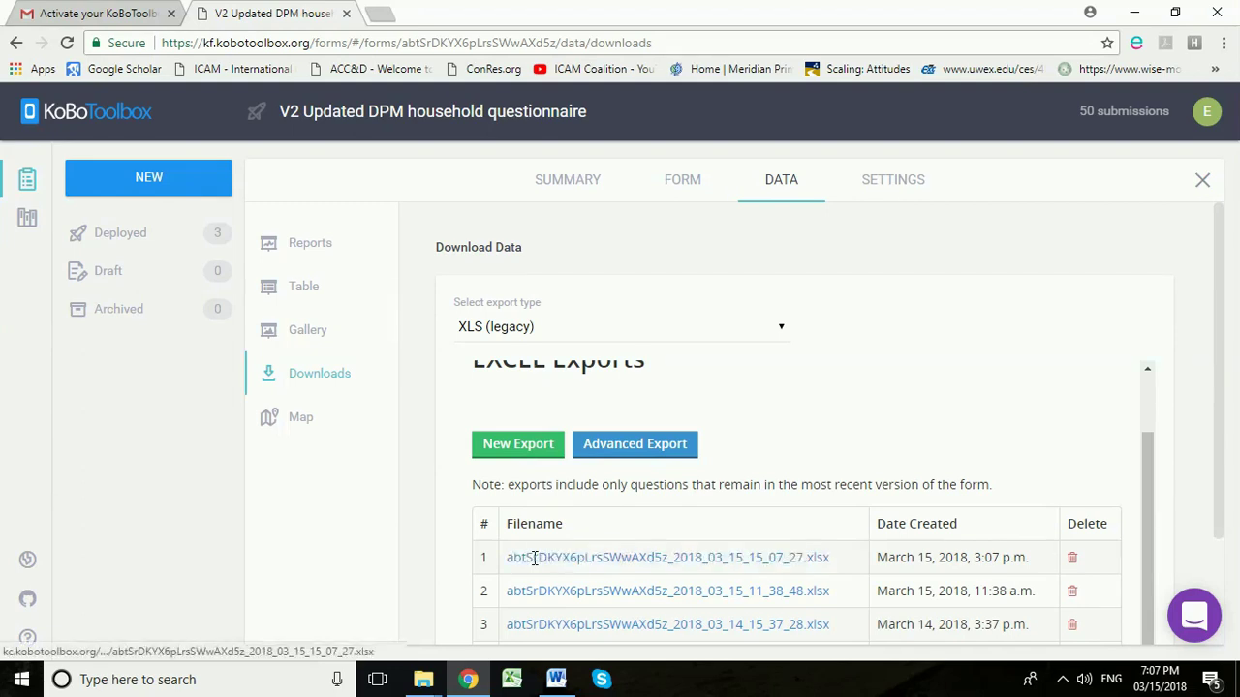
pyautogui.click(670, 558)
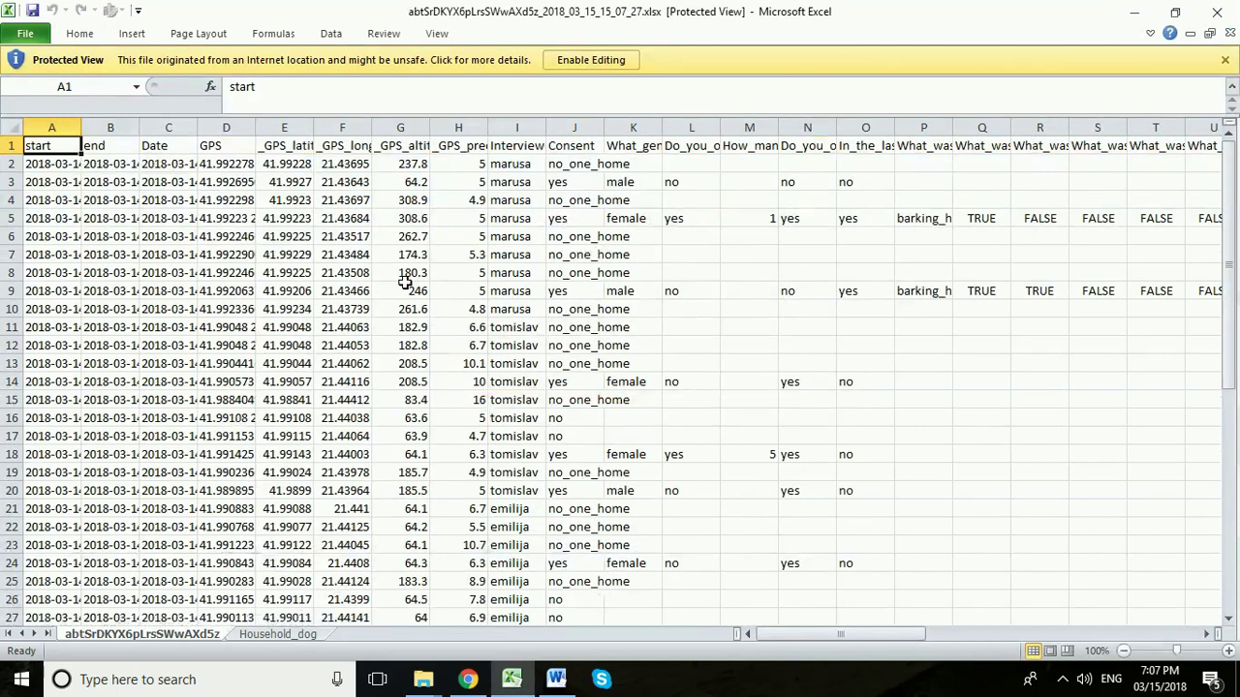
# - Enable editing on the exported workbook and check the longitude and altitude values, such as 237.8
pyautogui.click(593, 63)
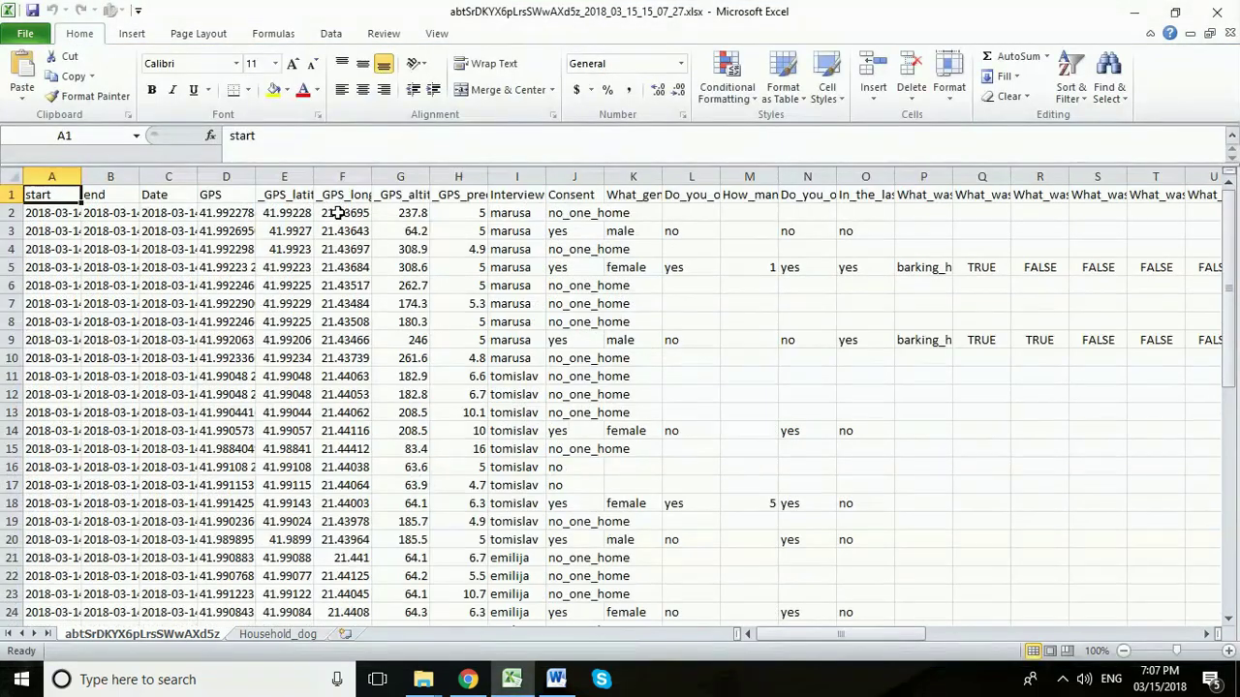
pyautogui.click(336, 213)
pyautogui.click(399, 216)
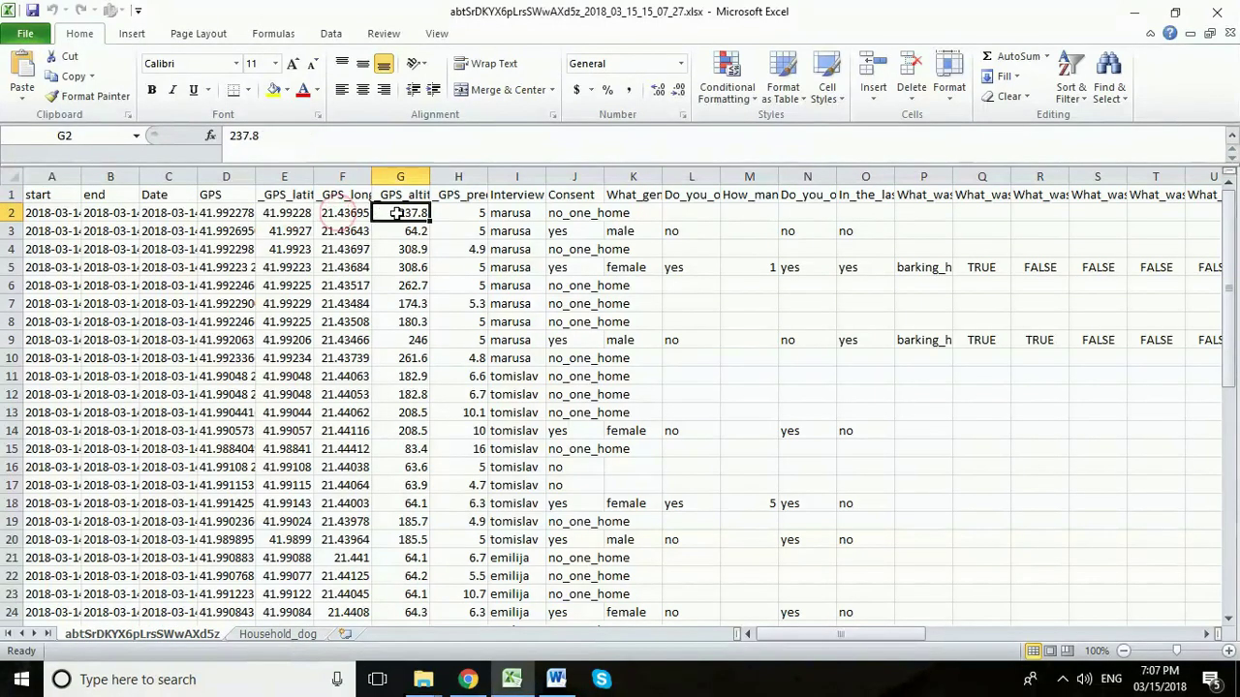
pyautogui.click(402, 229)
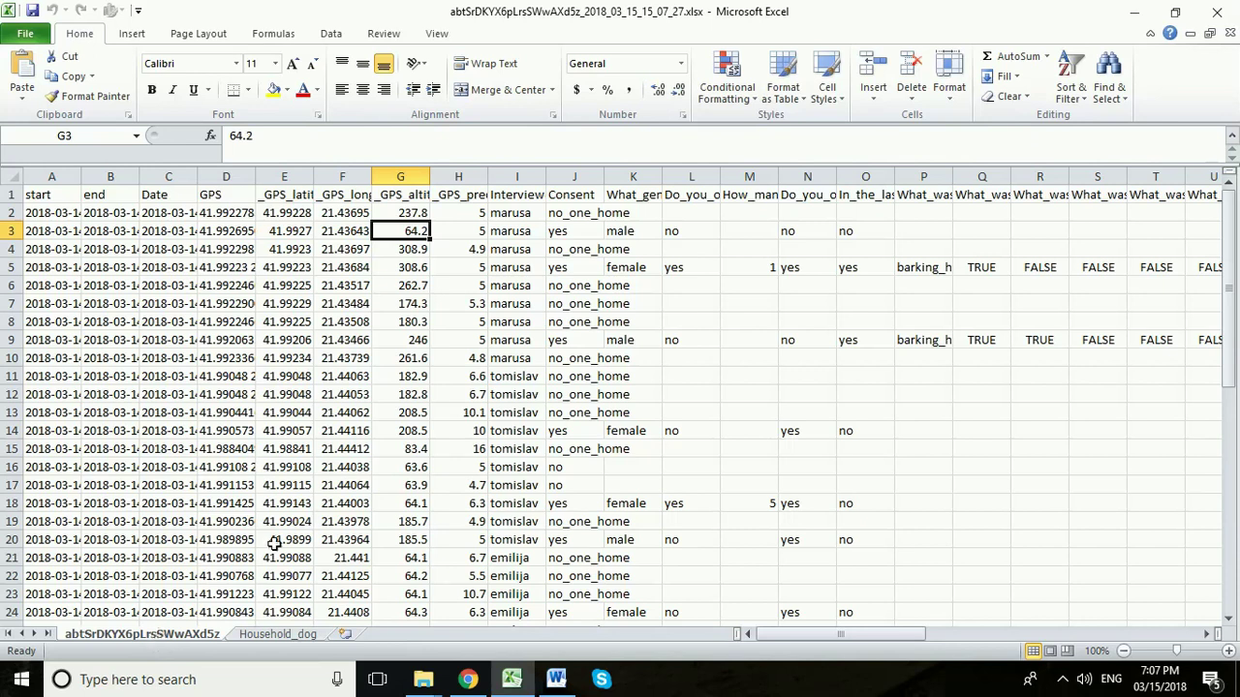
# - Rename the first sheet to Household
pyautogui.rightClick(158, 636)
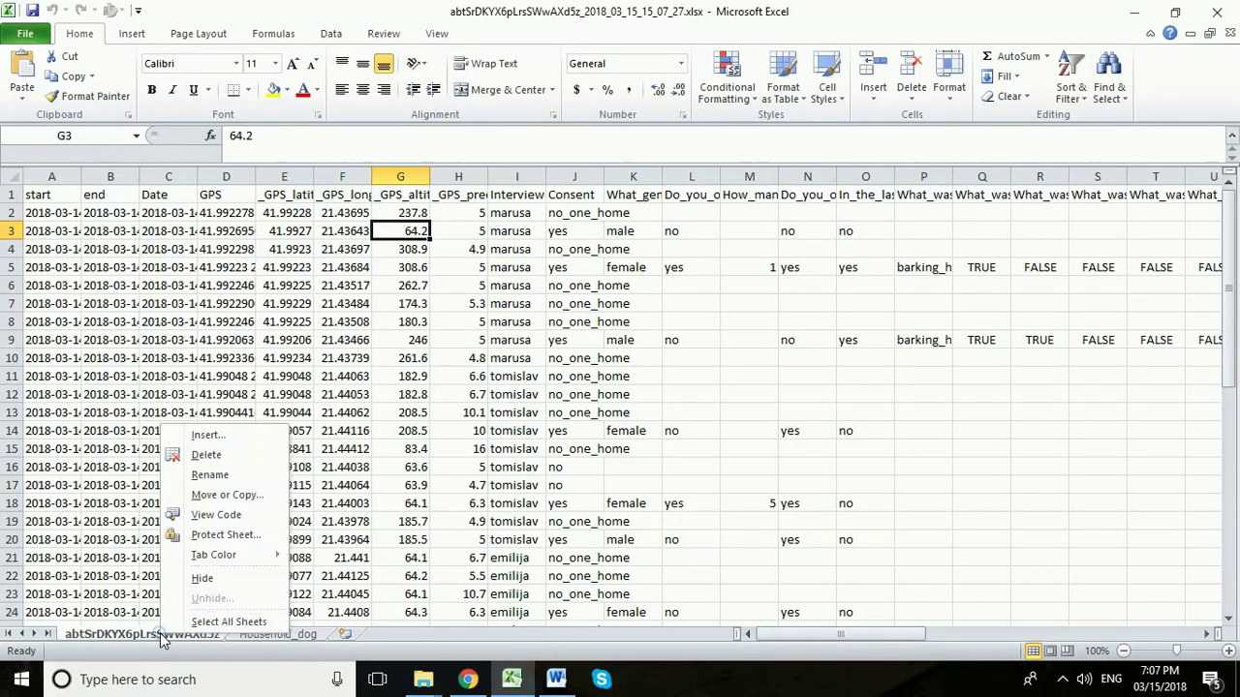
pyautogui.click(232, 478)
pyautogui.write('H')
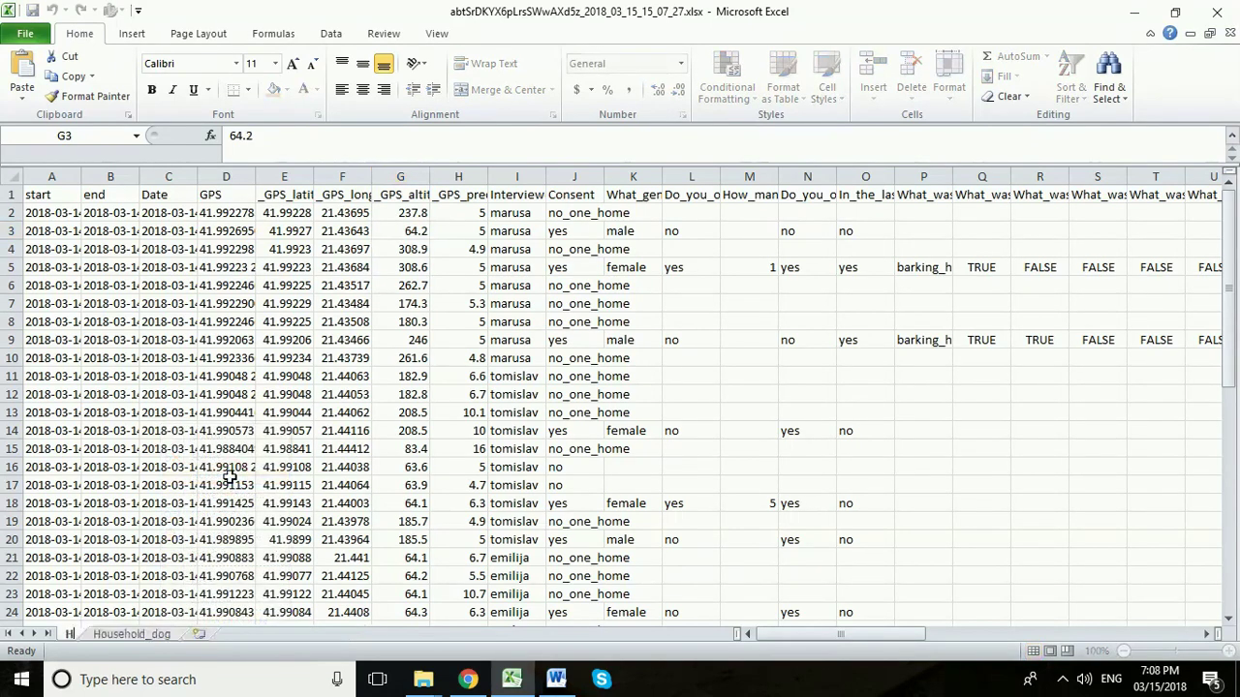
pyautogui.write('ous')
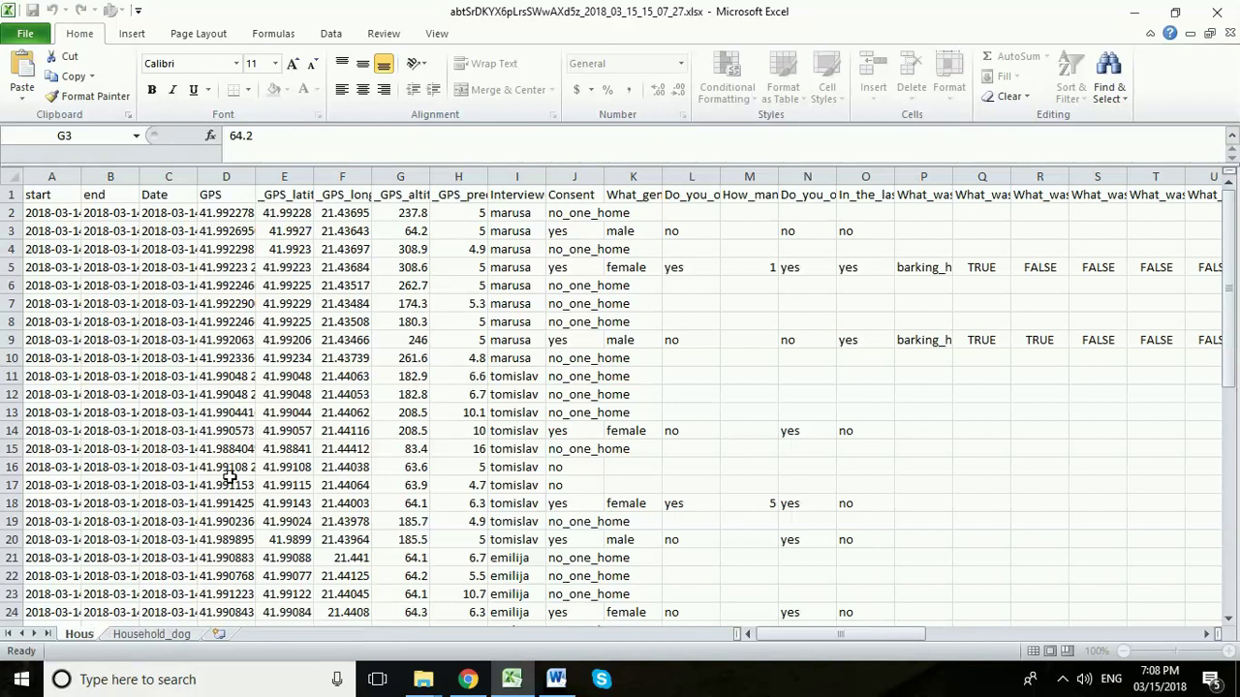
pyautogui.write('ehold')
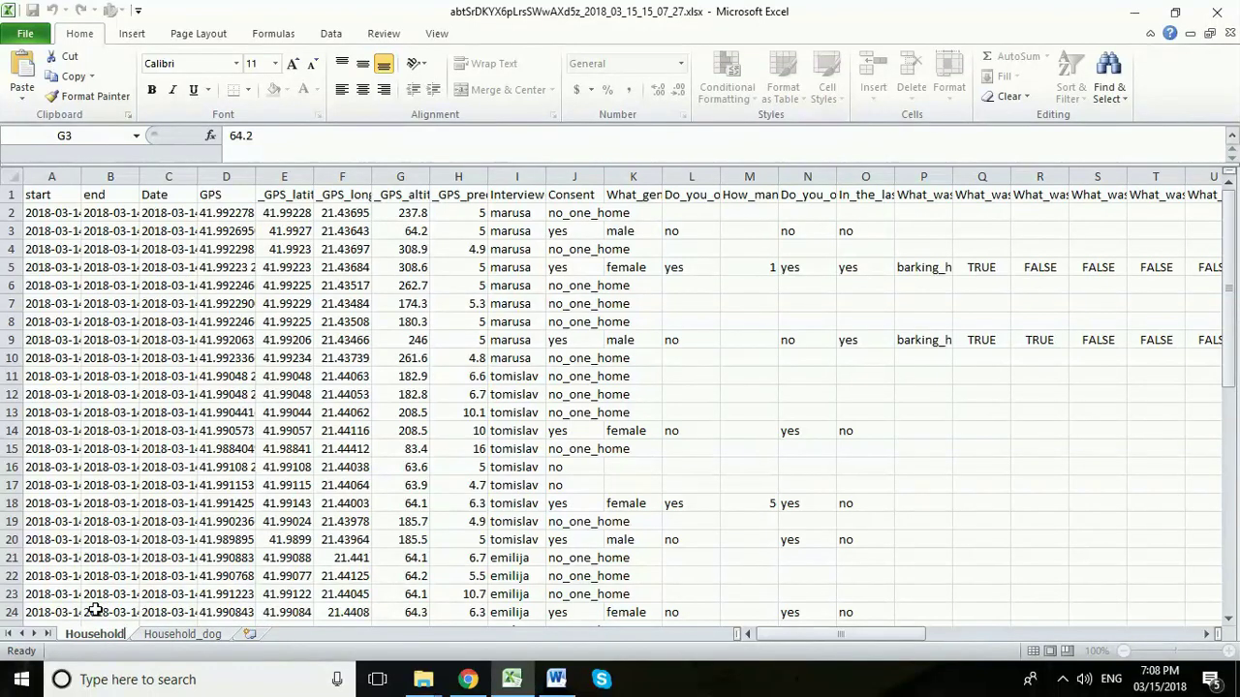
# - Check cell E19 and the Do_you_own_any_dogs header, then review Household_dog age columns E and F
pyautogui.click(277, 526)
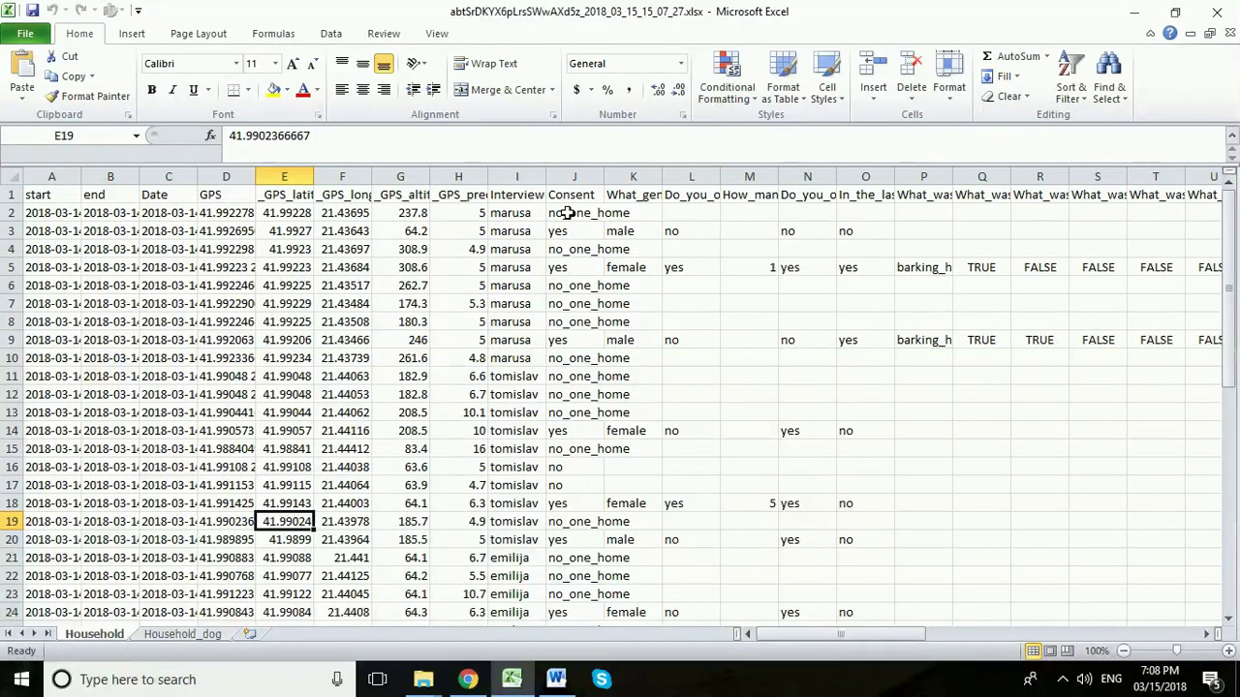
pyautogui.click(682, 194)
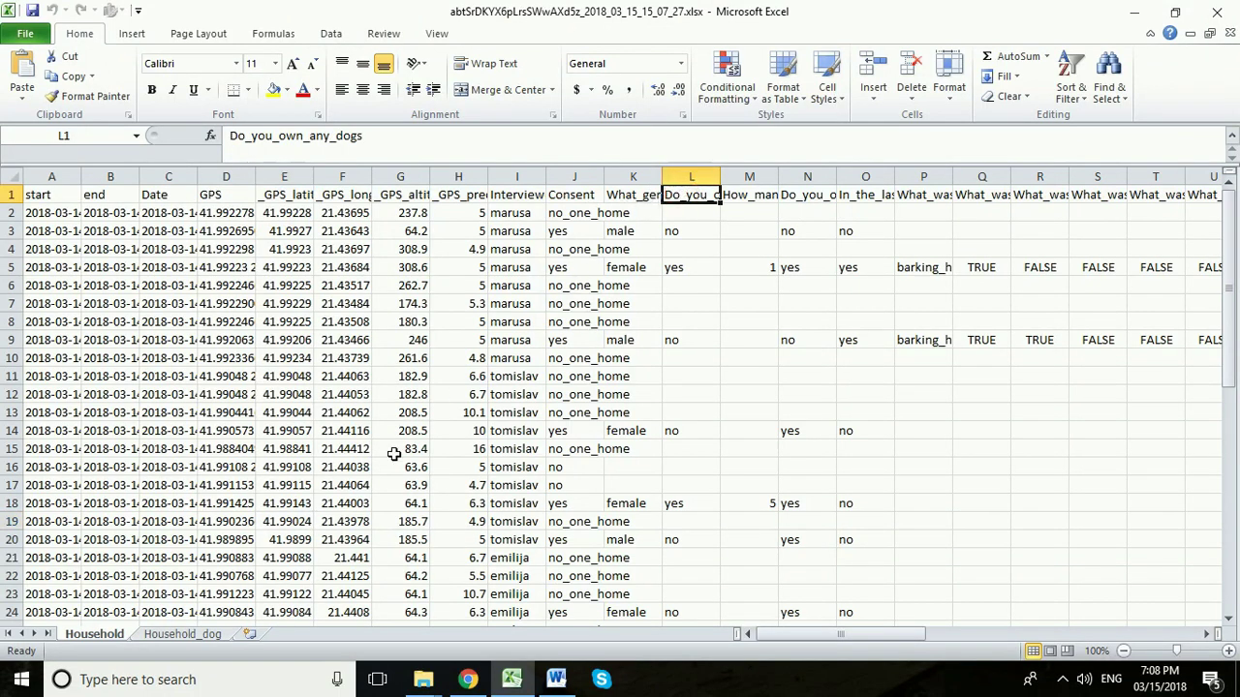
pyautogui.click(184, 635)
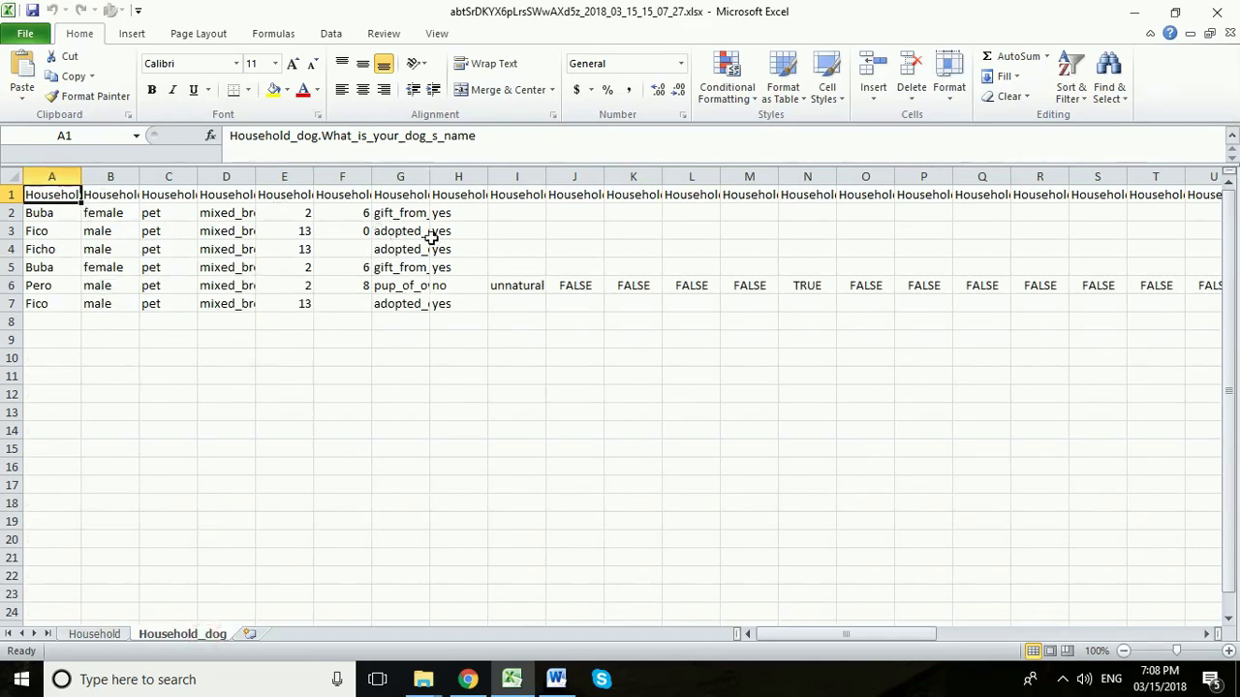
pyautogui.click(288, 177)
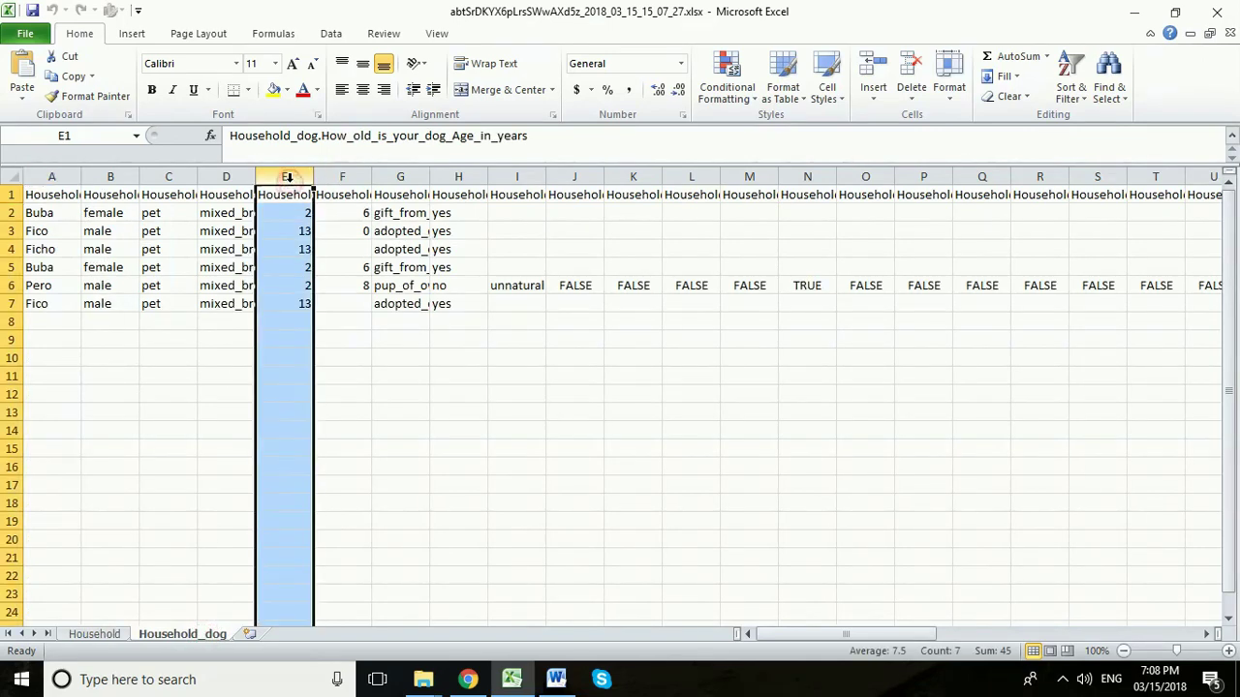
pyautogui.click(341, 176)
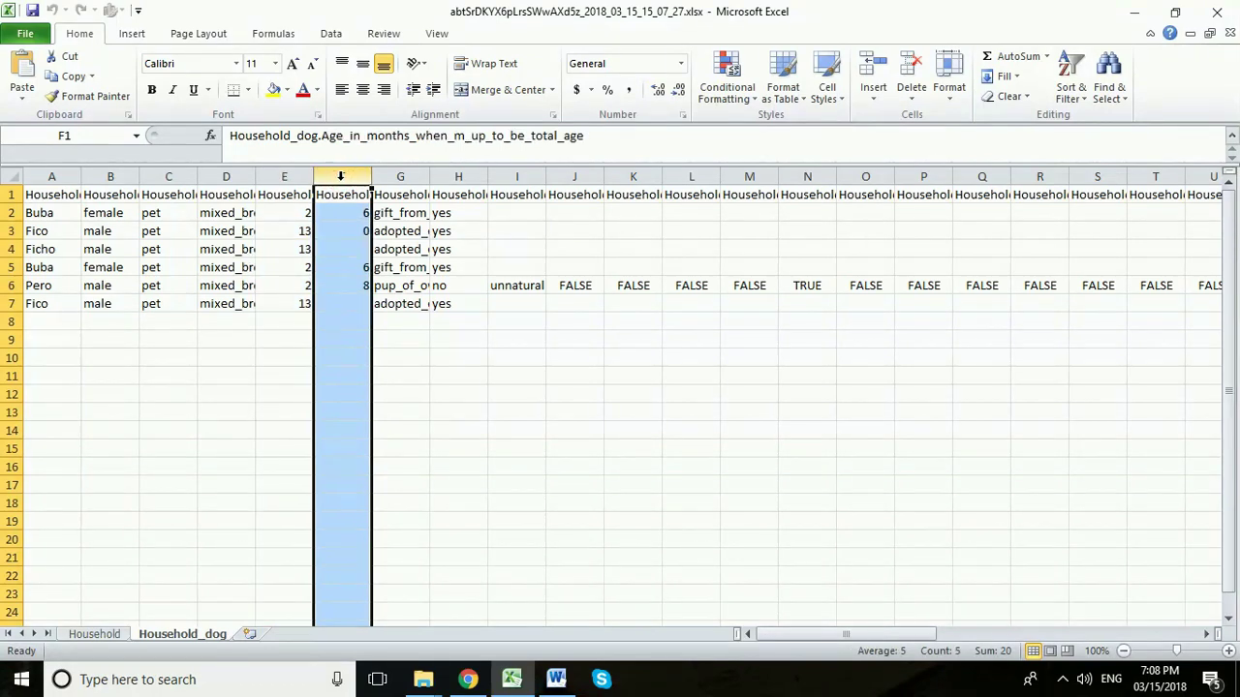
pyautogui.click(297, 176)
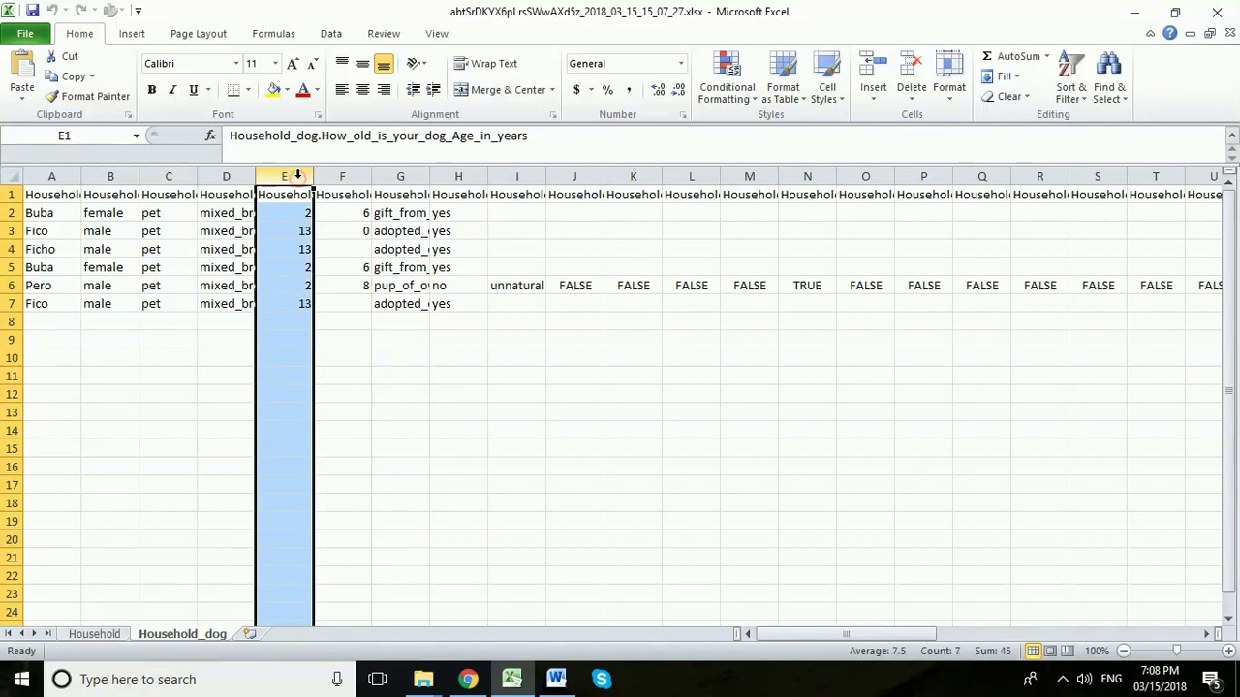